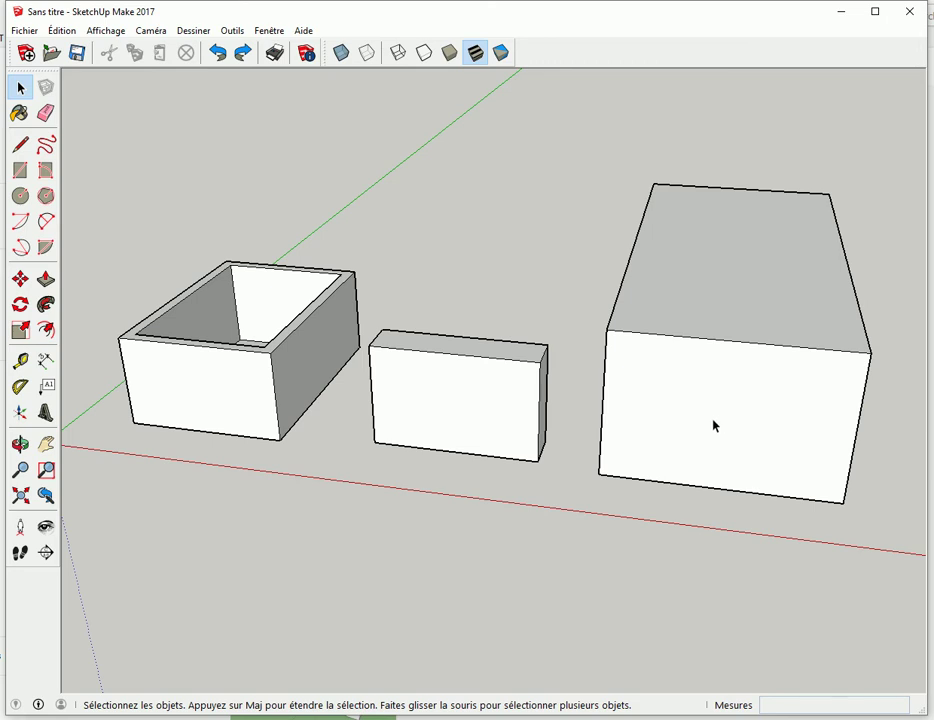
Draw a circle on the hollow box's front face
{"action": "scroll", "coordinate": [714, 426], "scroll_direction": "down", "scroll_amount": 1}
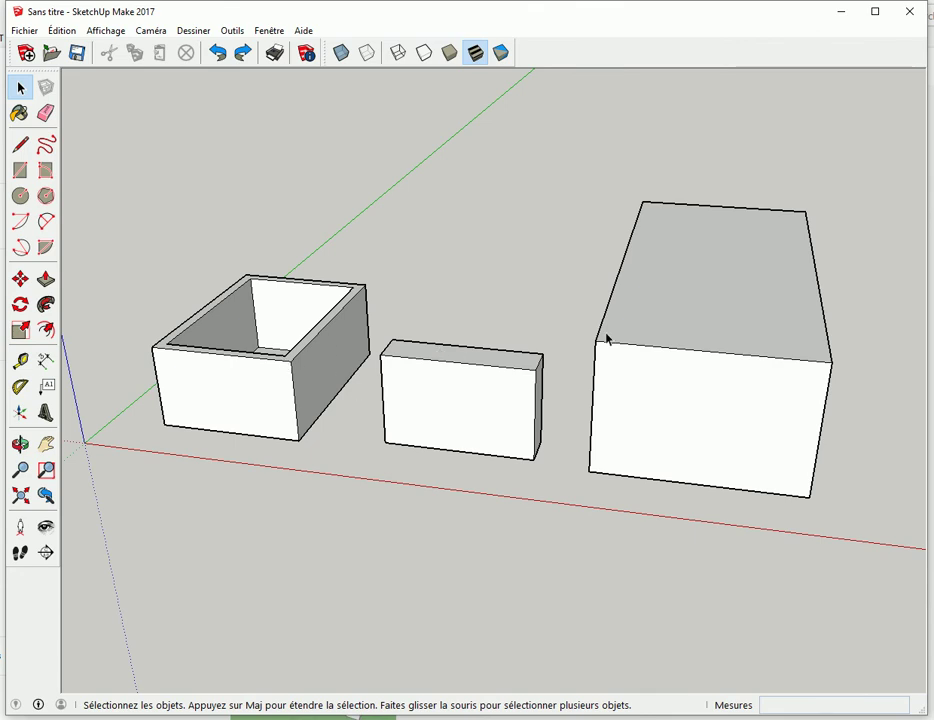
{"action": "scroll", "coordinate": [236, 434], "scroll_direction": "up", "scroll_amount": 1}
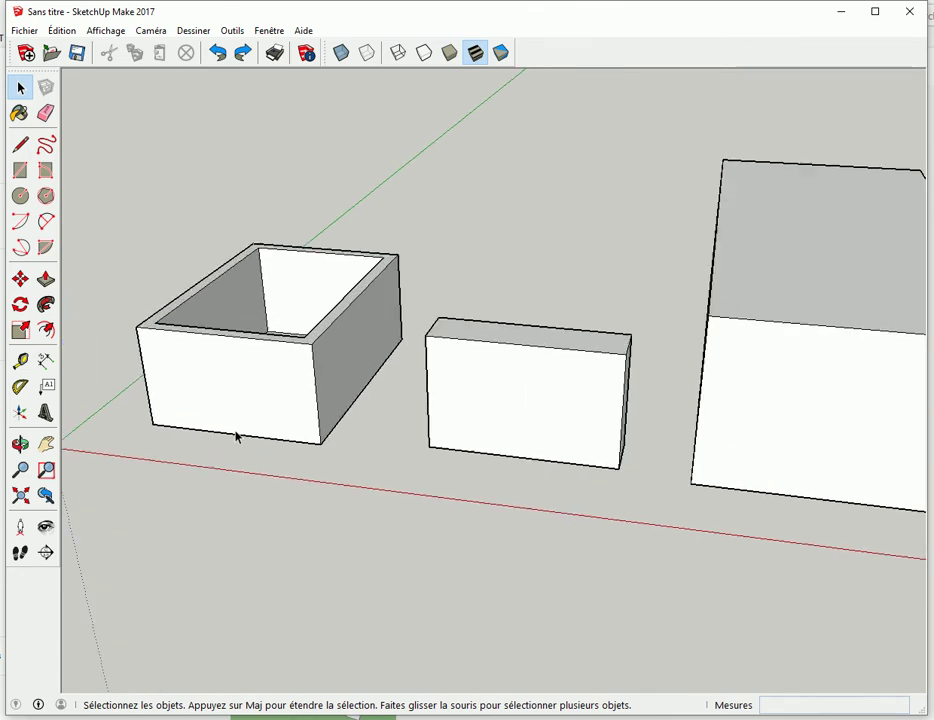
{"action": "scroll", "coordinate": [237, 432], "scroll_direction": "up", "scroll_amount": 2}
{"action": "scroll", "coordinate": [200, 370], "scroll_direction": "up", "scroll_amount": 1}
{"action": "scroll", "coordinate": [104, 234], "scroll_direction": "down", "scroll_amount": 1}
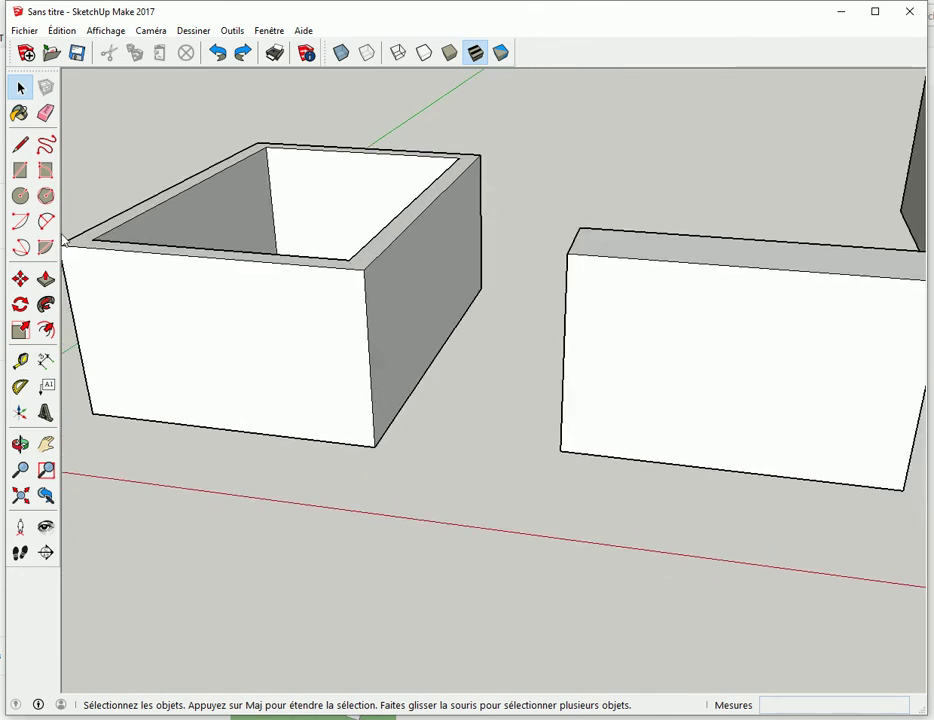
{"action": "left_click", "coordinate": [20, 195]}
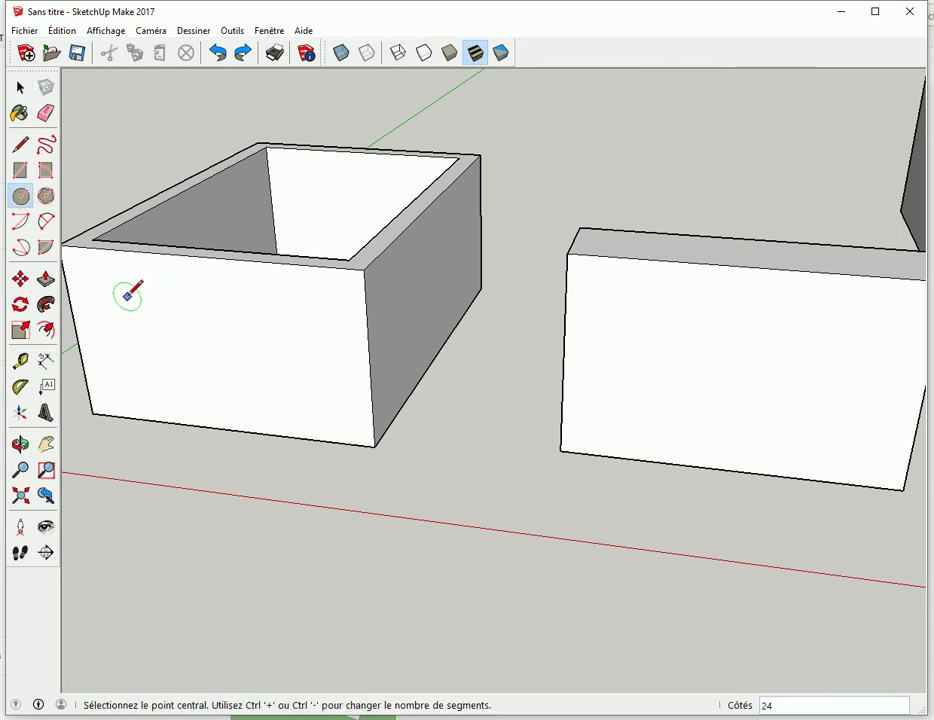
{"action": "left_click", "coordinate": [128, 296]}
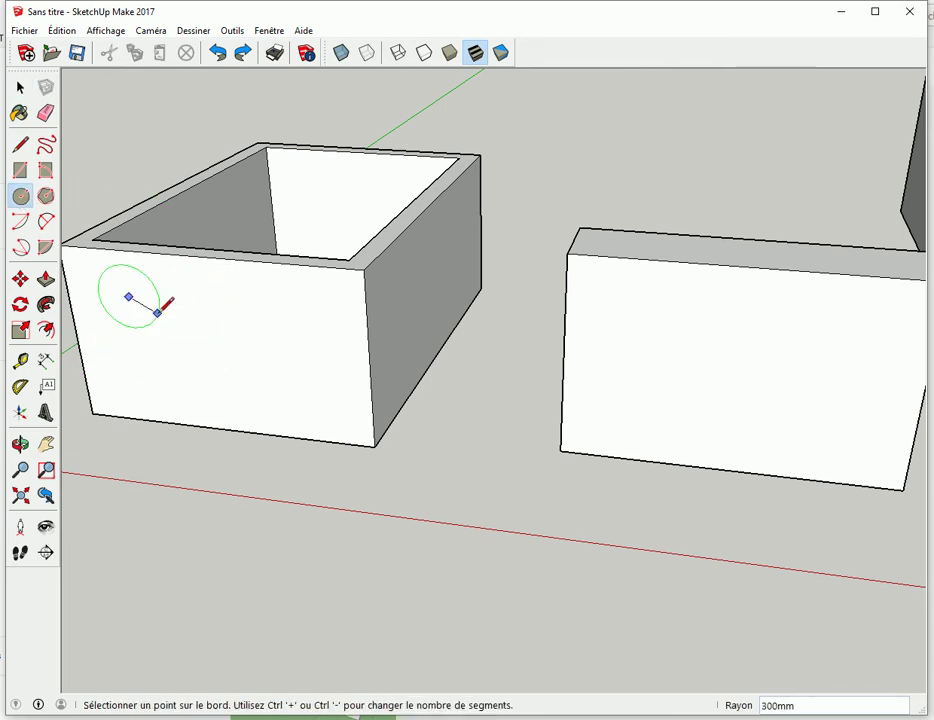
{"action": "left_click", "coordinate": [157, 312]}
Draw circles on the front faces of the middle and large boxes
{"action": "mouse_move", "coordinate": [217, 369]}
{"action": "middle_mouse_down"}
{"action": "mouse_move", "coordinate": [384, 401]}
{"action": "mouse_move", "coordinate": [400, 395]}
{"action": "middle_mouse_up"}
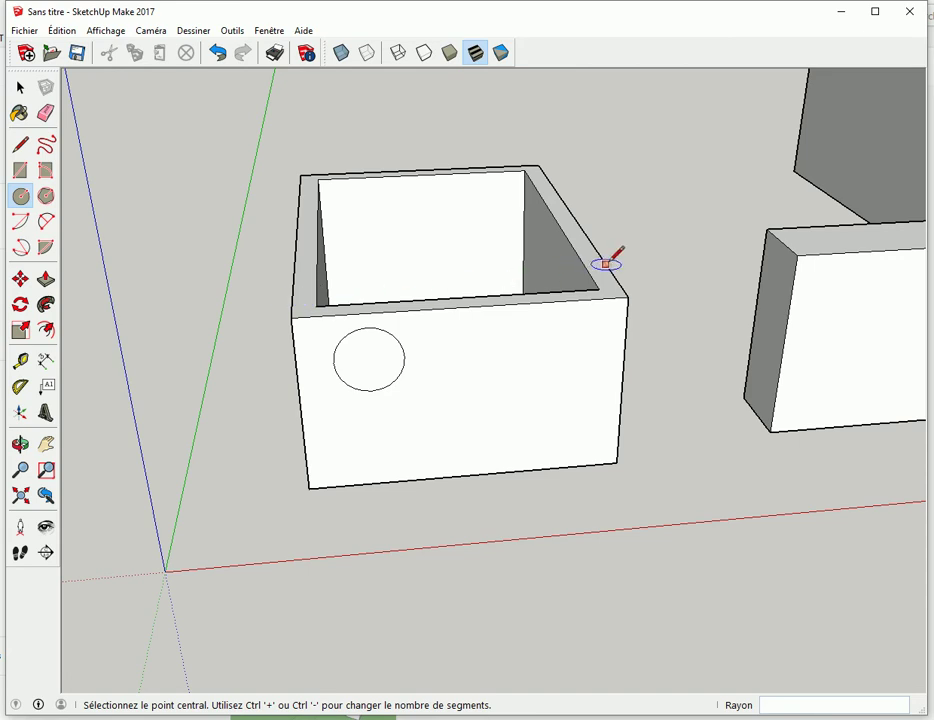
{"action": "mouse_move", "coordinate": [636, 459]}
{"action": "middle_mouse_down"}
{"action": "mouse_move", "coordinate": [413, 469]}
{"action": "mouse_move", "coordinate": [644, 494]}
{"action": "middle_mouse_up"}
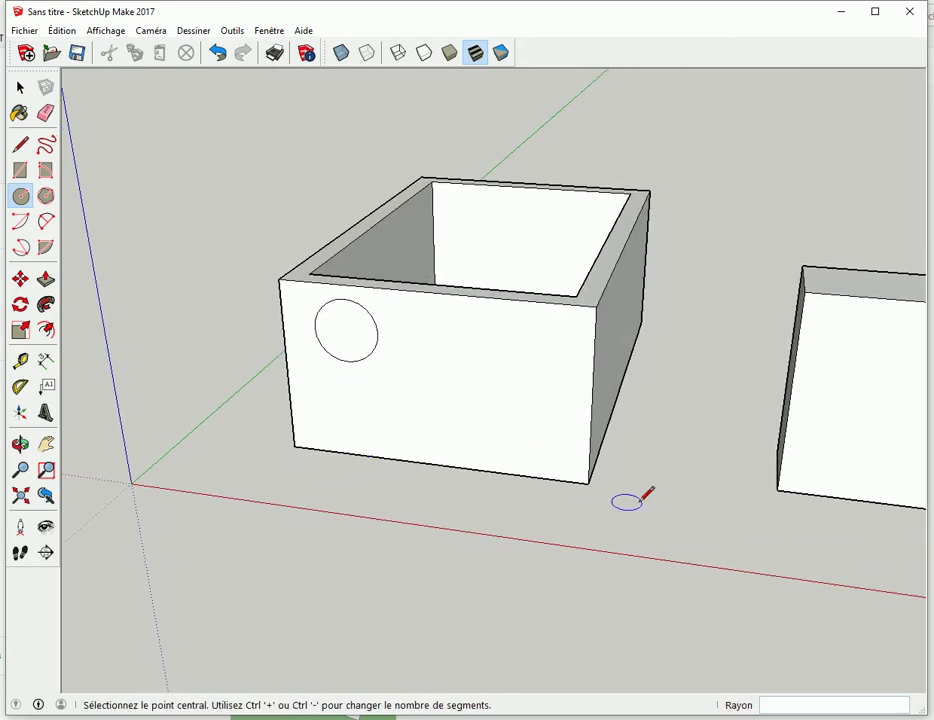
{"action": "scroll", "coordinate": [700, 500], "scroll_direction": "down", "scroll_amount": 3}
{"action": "middle_click_drag", "start_coordinate": [731, 497], "coordinate": [373, 430]}
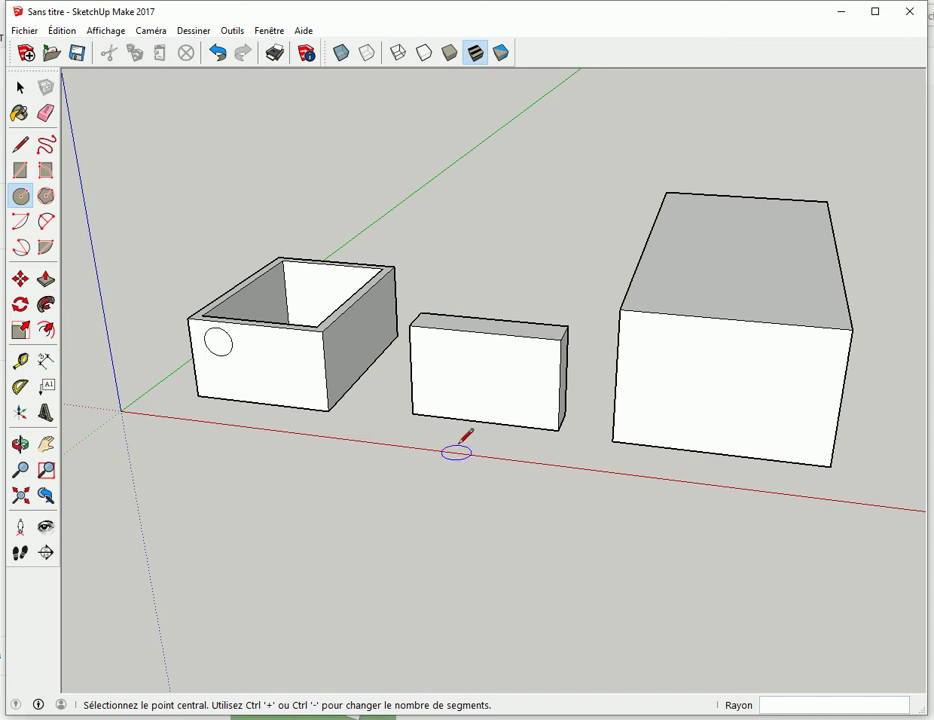
{"action": "left_click", "coordinate": [440, 364]}
{"action": "left_click", "coordinate": [460, 363]}
{"action": "left_click", "coordinate": [652, 342]}
{"action": "left_click", "coordinate": [671, 351]}
Draw a small circle on the middle box's top and a larger one on the large box's top
{"action": "scroll", "coordinate": [577, 328], "scroll_direction": "up", "scroll_amount": 3}
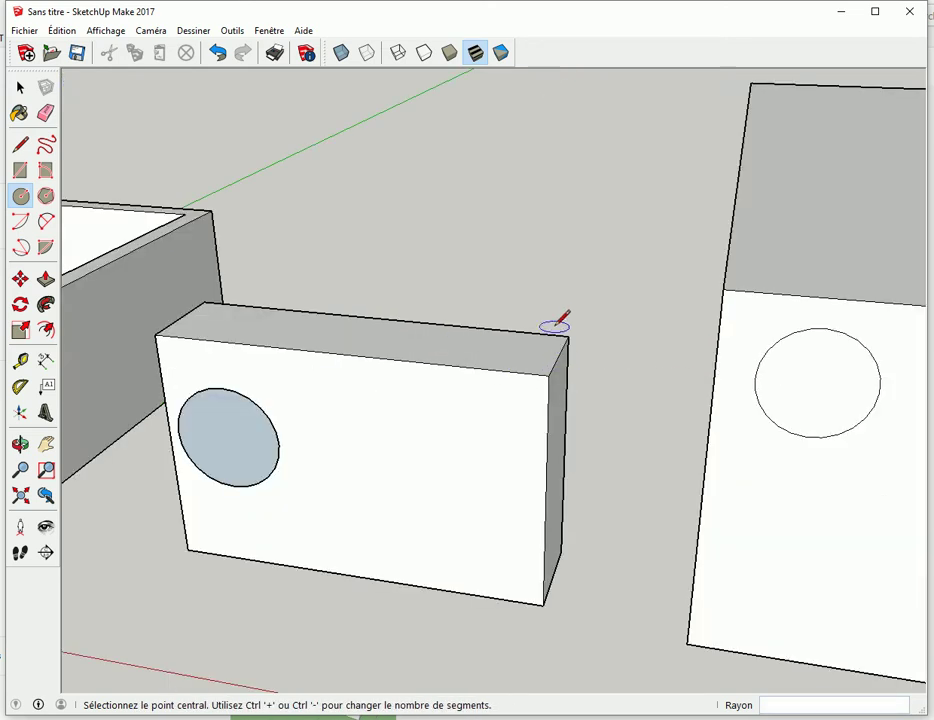
{"action": "scroll", "coordinate": [557, 323], "scroll_direction": "up", "scroll_amount": 3}
{"action": "scroll", "coordinate": [509, 354], "scroll_direction": "down", "scroll_amount": 2}
{"action": "scroll", "coordinate": [517, 377], "scroll_direction": "down", "scroll_amount": 1}
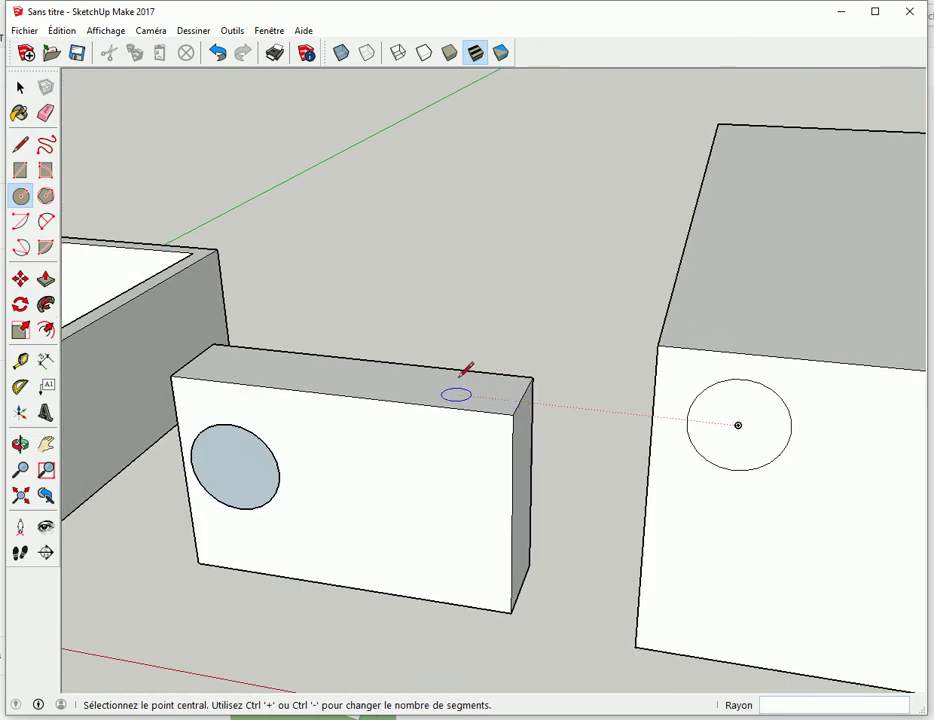
{"action": "left_click", "coordinate": [455, 394]}
{"action": "left_click", "coordinate": [473, 389]}
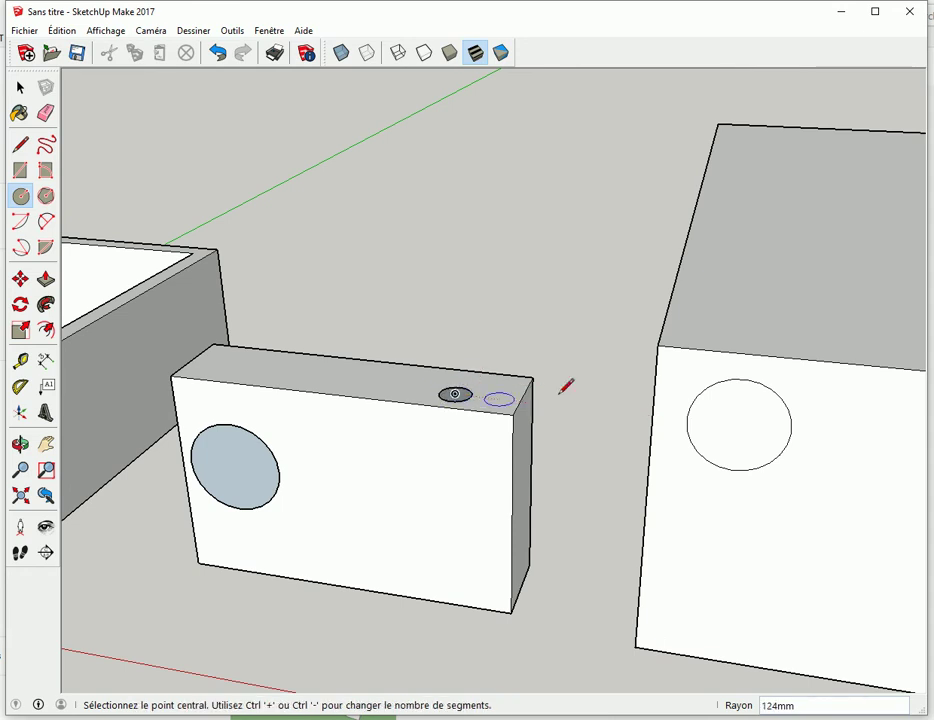
{"action": "scroll", "coordinate": [902, 343], "scroll_direction": "down", "scroll_amount": 1}
{"action": "scroll", "coordinate": [902, 343], "scroll_direction": "down", "scroll_amount": 3}
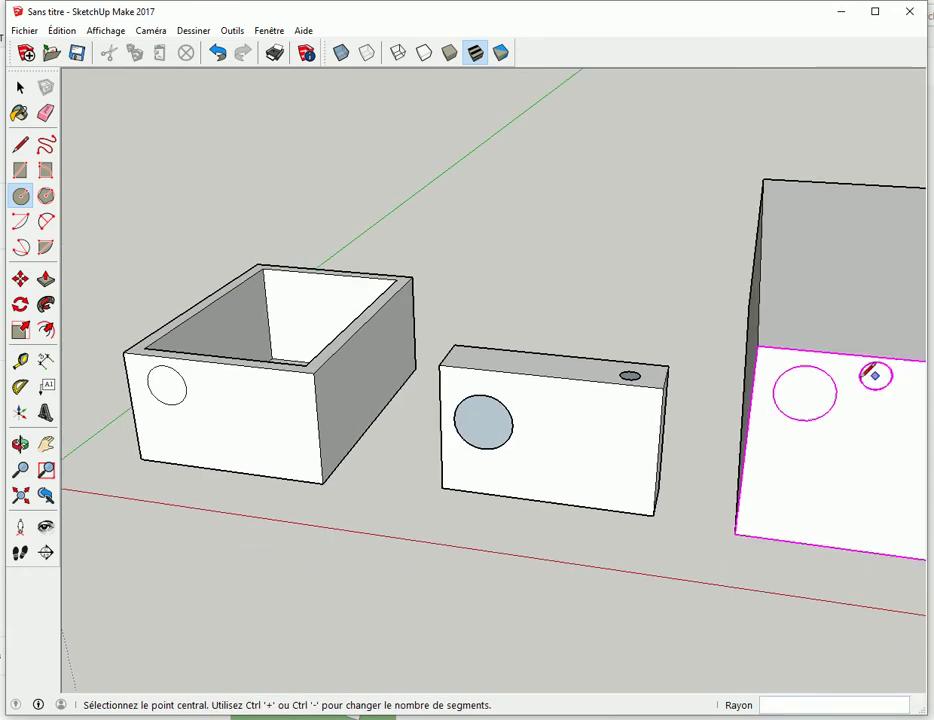
{"action": "middle_click_drag", "start_coordinate": [874, 375], "coordinate": [559, 286]}
{"action": "scroll", "coordinate": [719, 240], "scroll_direction": "up", "scroll_amount": 2}
{"action": "left_click", "coordinate": [675, 250]}
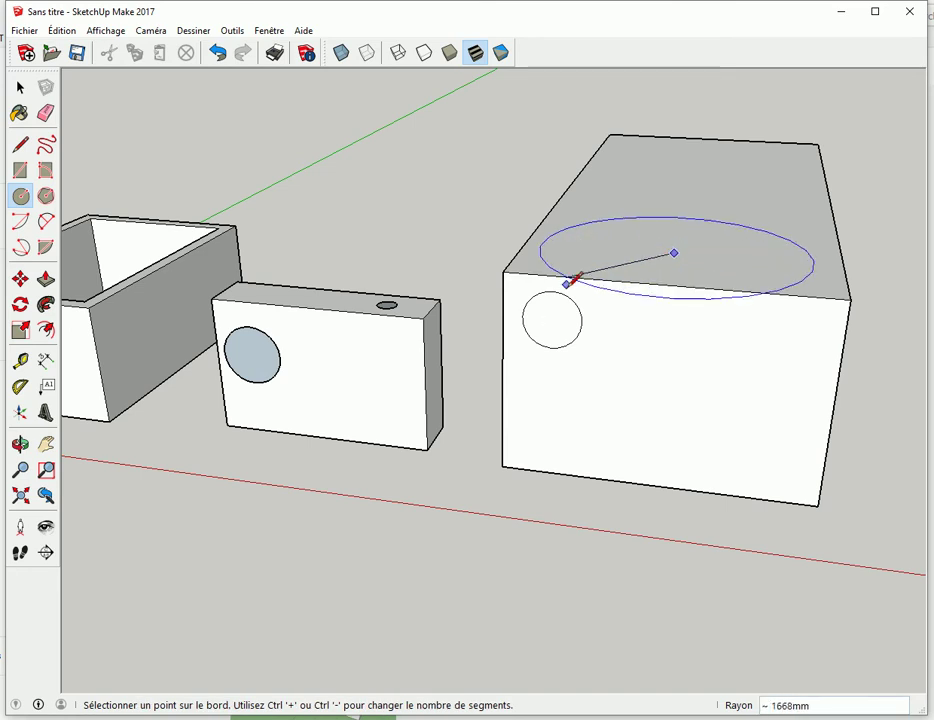
{"action": "left_click", "coordinate": [639, 249]}
{"action": "type", "text": "504"}
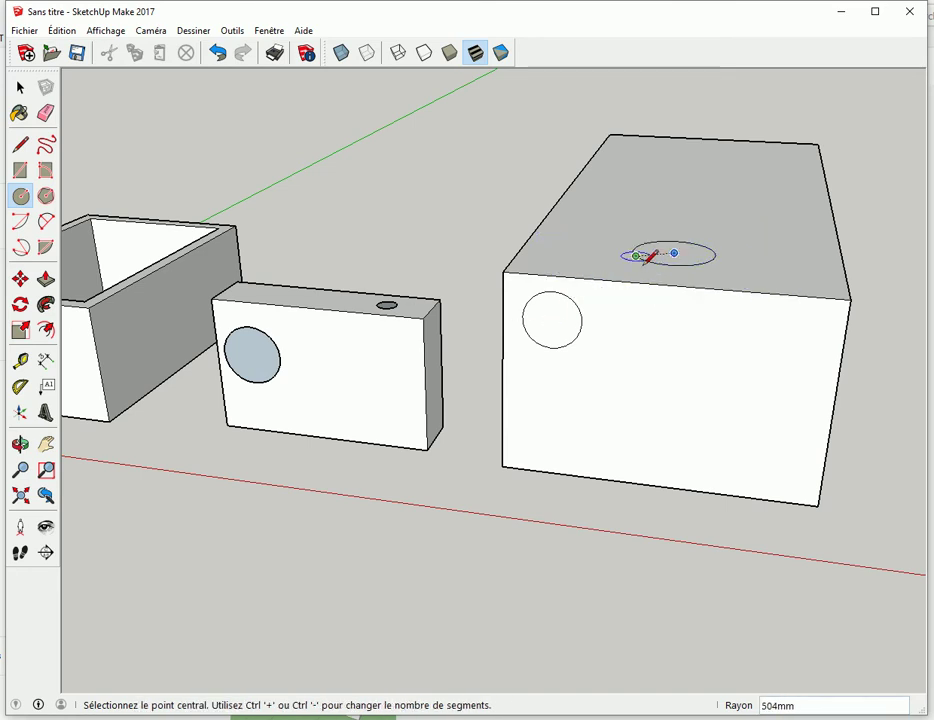
Draw a 530mm circle on the large box's side and a 212mm circle on the hollow box's side
{"action": "mouse_move", "coordinate": [771, 381]}
{"action": "middle_mouse_down"}
{"action": "mouse_move", "coordinate": [746, 386]}
{"action": "mouse_move", "coordinate": [683, 370]}
{"action": "middle_mouse_up"}
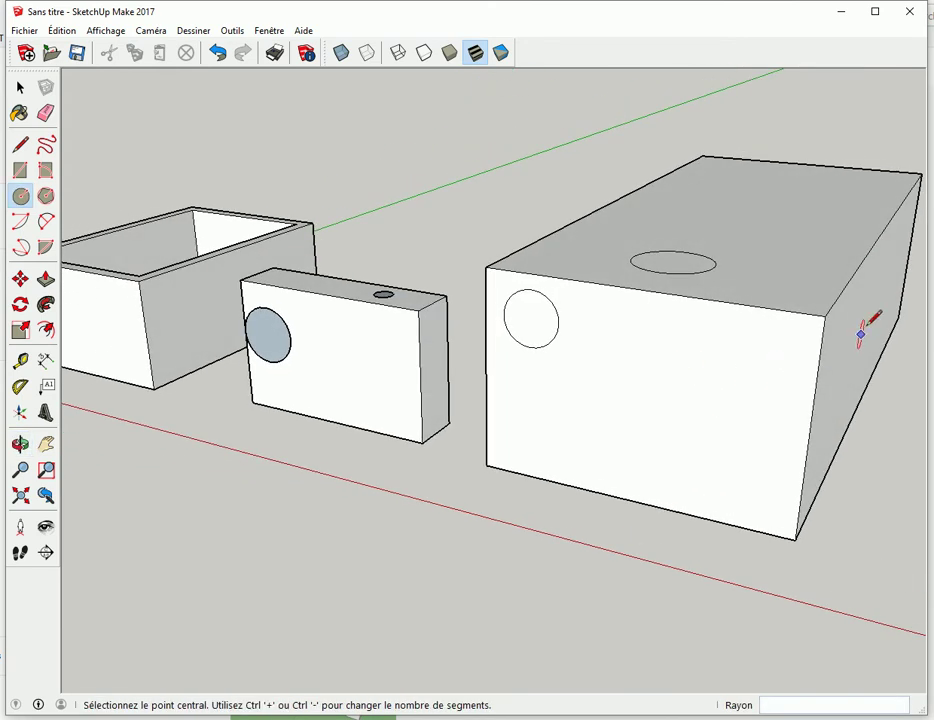
{"action": "left_click", "coordinate": [883, 268]}
{"action": "left_click", "coordinate": [877, 279]}
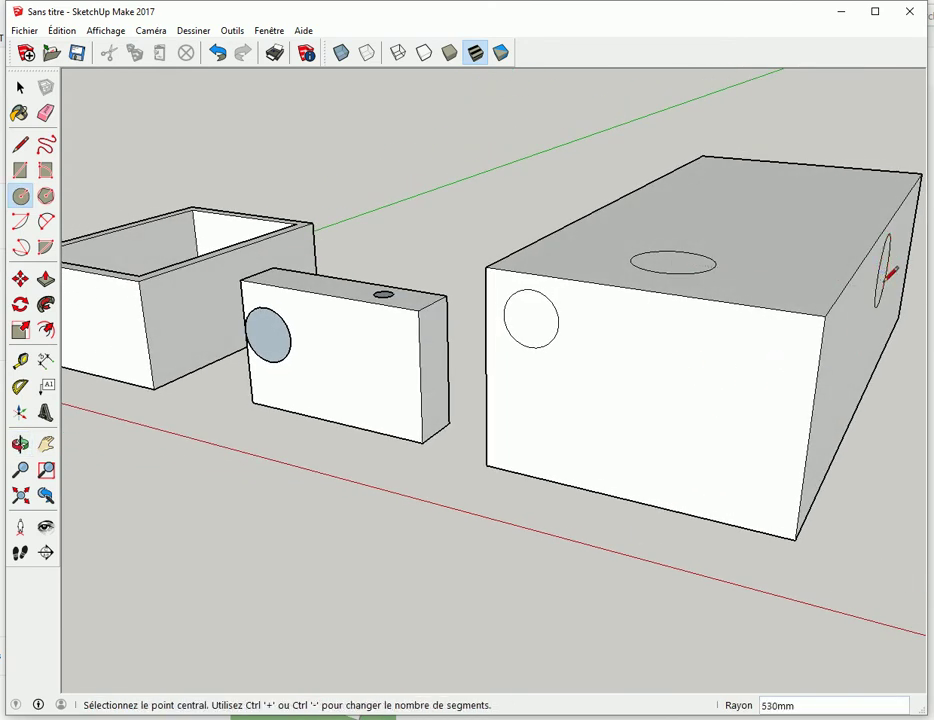
{"action": "left_click", "coordinate": [218, 278]}
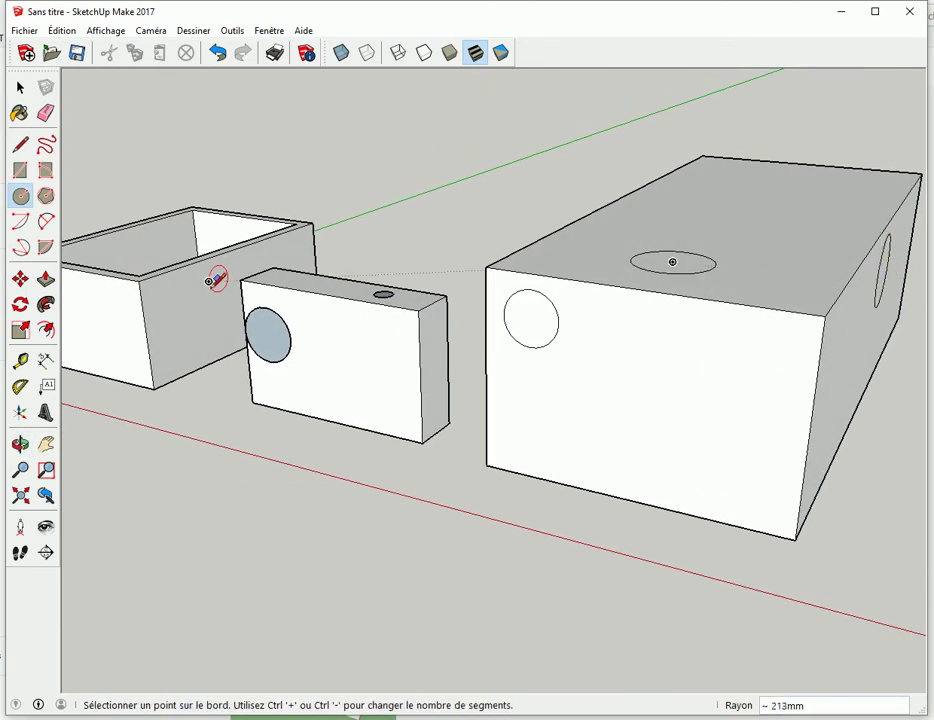
{"action": "left_click", "coordinate": [212, 286]}
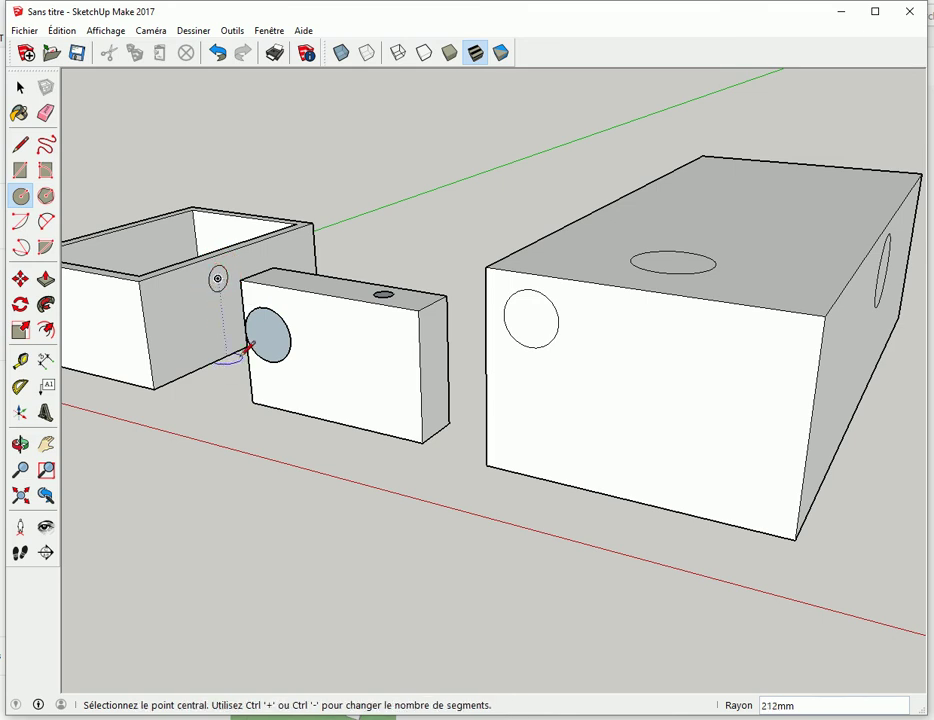
Start a rectangle at a corner of the hollow box's front face
{"action": "key", "text": "r"}
{"action": "mouse_move", "coordinate": [343, 405]}
{"action": "middle_mouse_down"}
{"action": "mouse_move", "coordinate": [496, 411]}
{"action": "mouse_move", "coordinate": [330, 365]}
{"action": "middle_mouse_up"}
{"action": "left_click", "coordinate": [175, 342]}
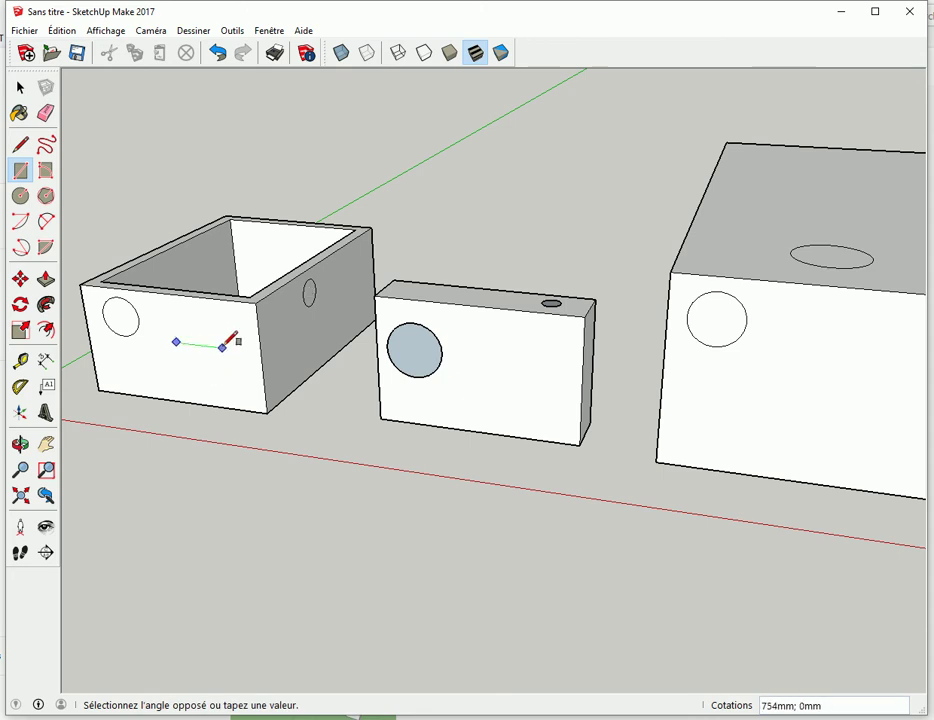
Finish the hollow box's front rectangle and add a tall narrow rectangle on the middle box's front
{"action": "left_click", "coordinate": [215, 320]}
{"action": "left_click", "coordinate": [486, 381]}
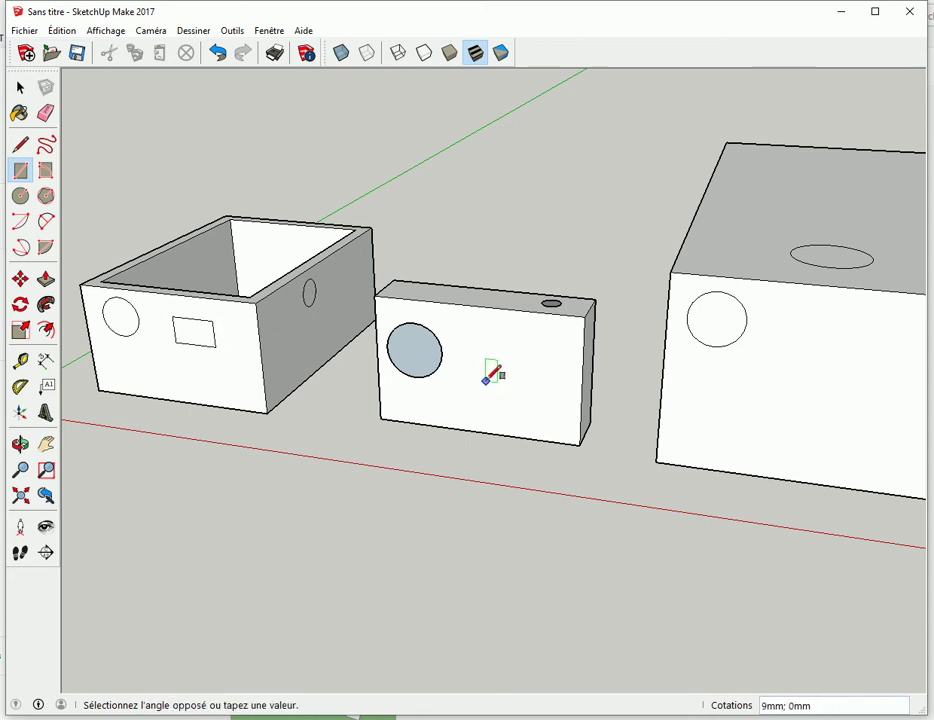
{"action": "left_click", "coordinate": [469, 340]}
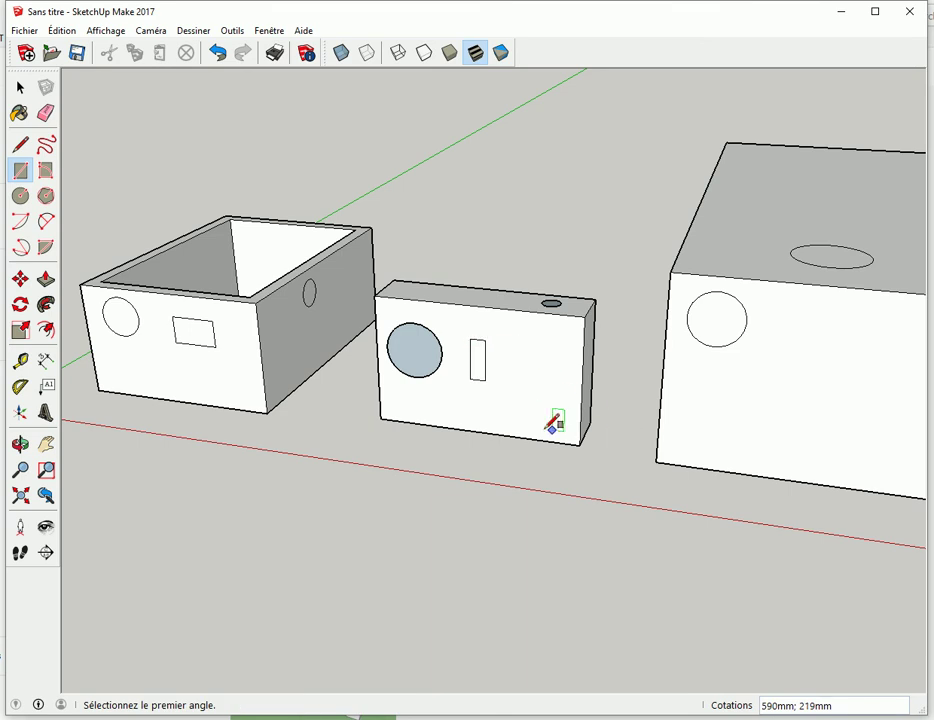
Draw a small square on the middle box's side and a rectangle on the large box's top
{"action": "middle_click_drag", "start_coordinate": [477, 406], "coordinate": [277, 362]}
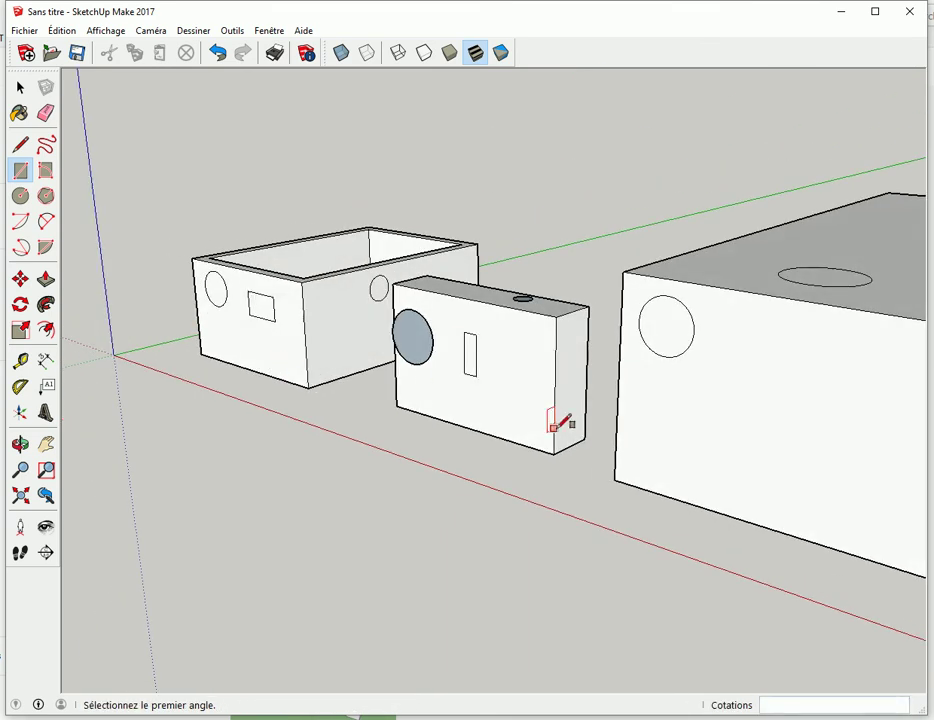
{"action": "scroll", "coordinate": [559, 417], "scroll_direction": "up", "scroll_amount": 3}
{"action": "left_click", "coordinate": [563, 446]}
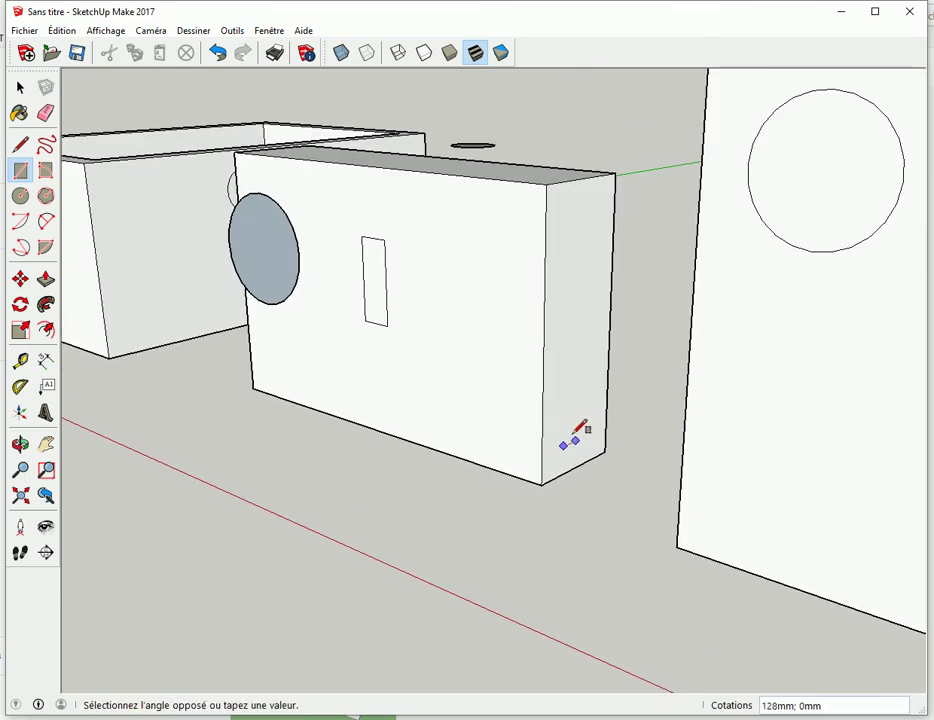
{"action": "left_click", "coordinate": [575, 426]}
{"action": "scroll", "coordinate": [557, 462], "scroll_direction": "down", "scroll_amount": 3}
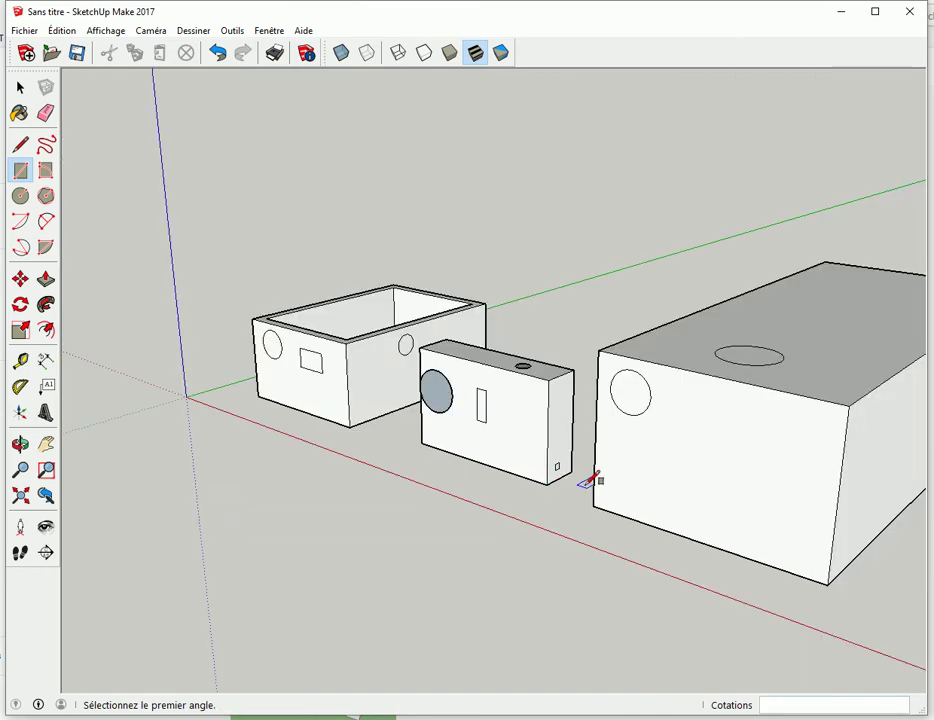
{"action": "scroll", "coordinate": [594, 477], "scroll_direction": "down", "scroll_amount": 2}
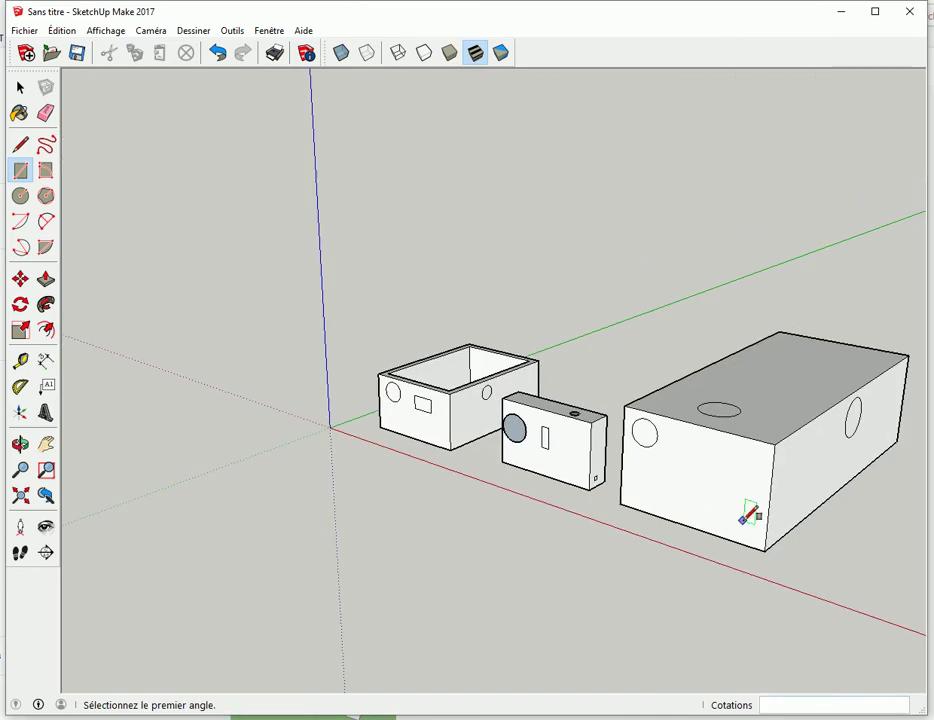
{"action": "left_click", "coordinate": [768, 429]}
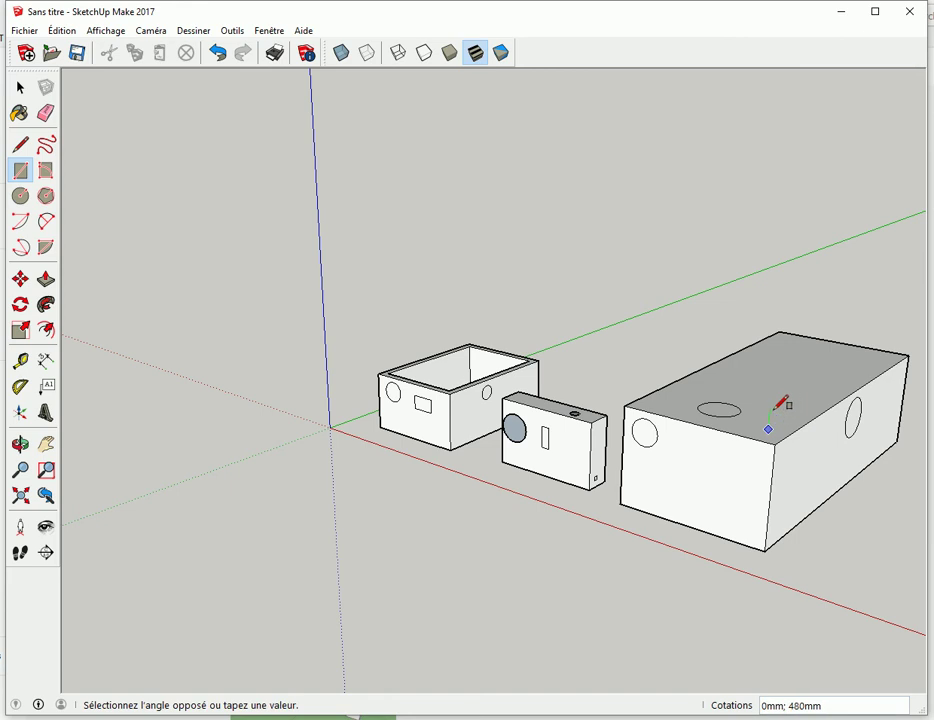
{"action": "scroll", "coordinate": [790, 403], "scroll_direction": "up", "scroll_amount": 2}
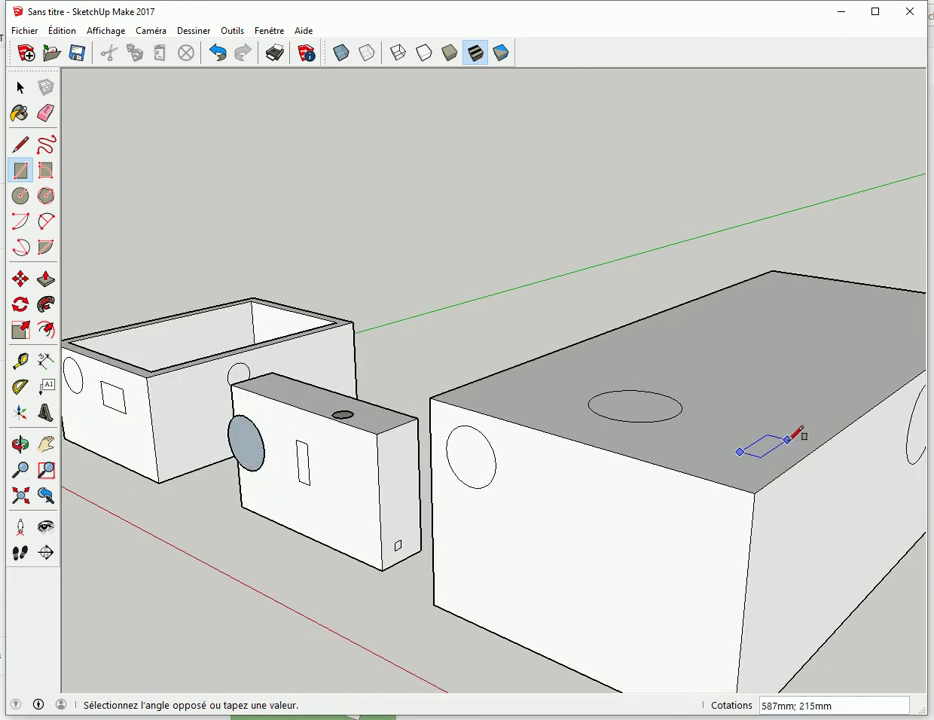
{"action": "left_click", "coordinate": [788, 439]}
Sketch freehand outlines on the large box's front and near the middle box's right edge, redoing one stroke
{"action": "left_click", "coordinate": [45, 145]}
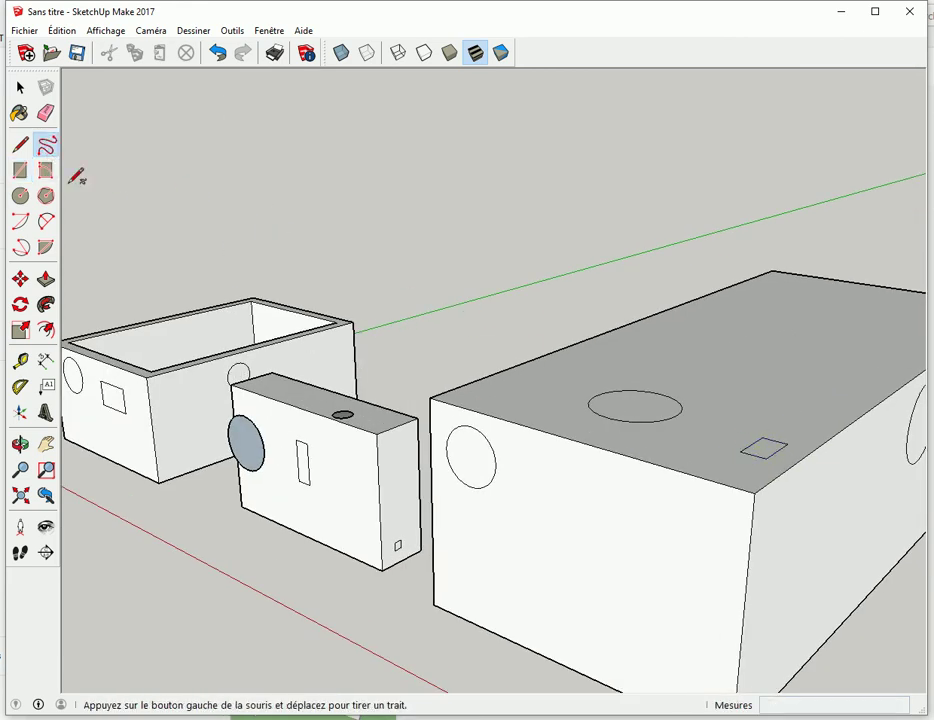
{"action": "mouse_move", "coordinate": [709, 584]}
{"action": "middle_mouse_down"}
{"action": "mouse_move", "coordinate": [849, 540]}
{"action": "mouse_move", "coordinate": [855, 577]}
{"action": "middle_mouse_up"}
{"action": "mouse_move", "coordinate": [755, 457]}
{"action": "left_mouse_down"}
{"action": "mouse_move", "coordinate": [742, 598]}
{"action": "mouse_move", "coordinate": [778, 452]}
{"action": "mouse_move", "coordinate": [755, 455]}
{"action": "left_mouse_up"}
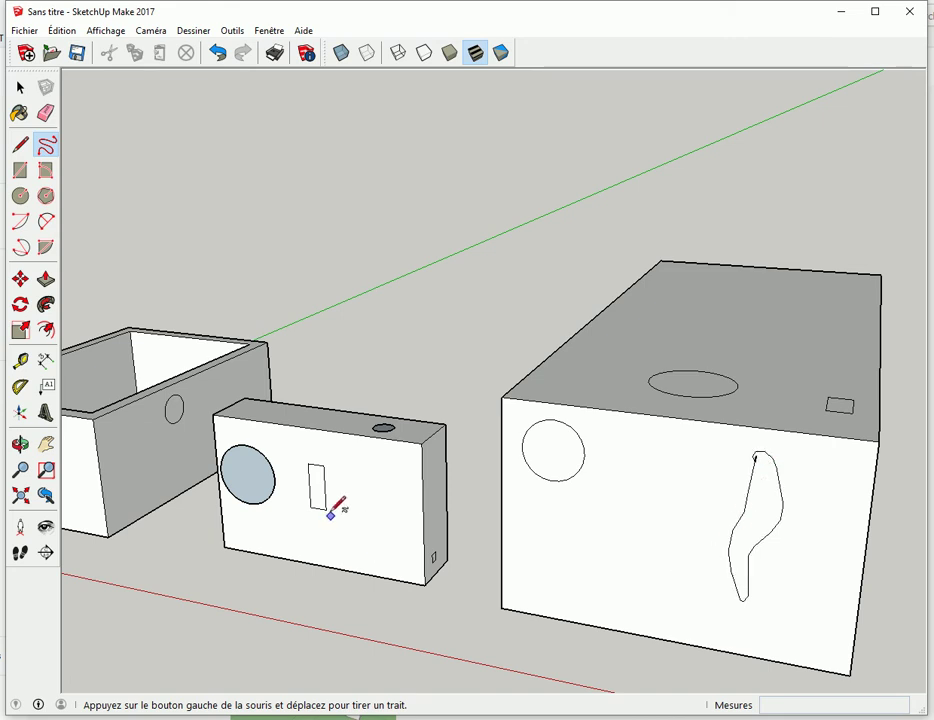
{"action": "mouse_move", "coordinate": [400, 462]}
{"action": "left_mouse_down"}
{"action": "mouse_move", "coordinate": [400, 498]}
{"action": "mouse_move", "coordinate": [408, 511]}
{"action": "mouse_move", "coordinate": [425, 508]}
{"action": "mouse_move", "coordinate": [426, 524]}
{"action": "left_mouse_up"}
{"action": "key", "text": "ctrl+z"}
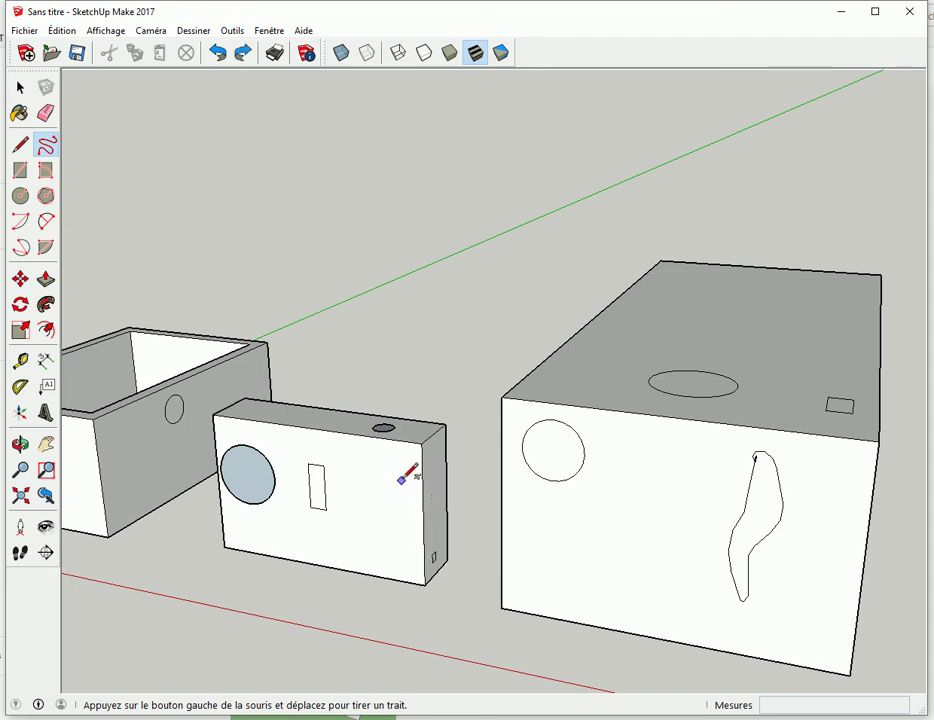
{"action": "mouse_move", "coordinate": [420, 463]}
{"action": "left_mouse_down"}
{"action": "mouse_move", "coordinate": [400, 480]}
{"action": "mouse_move", "coordinate": [425, 519]}
{"action": "left_mouse_up"}
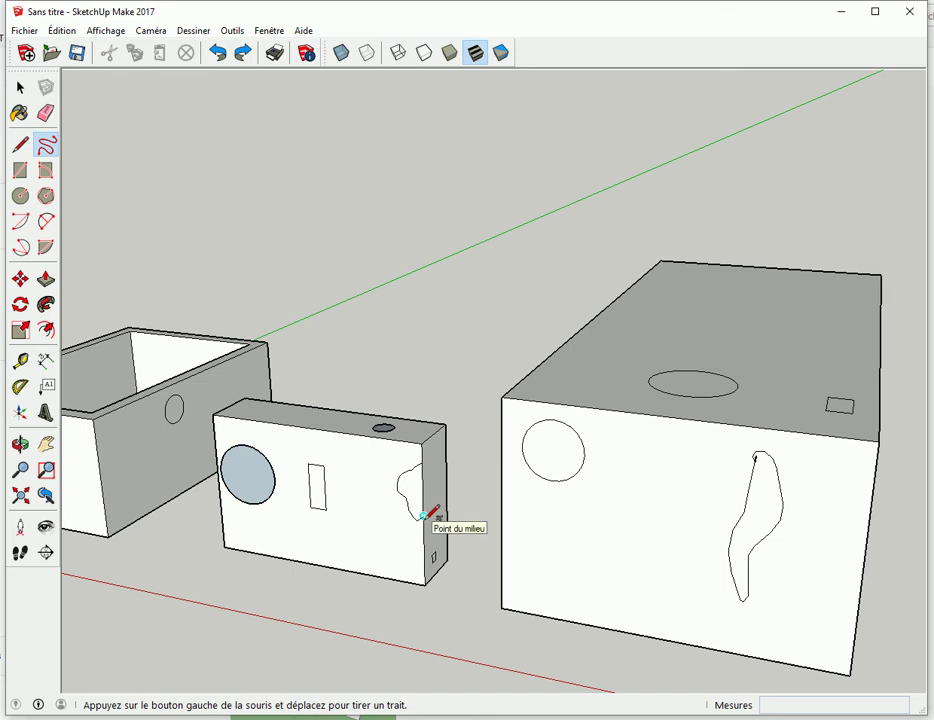
Sketch a freehand outline on the left box's side face
{"action": "middle_click_drag", "start_coordinate": [329, 572], "coordinate": [538, 515]}
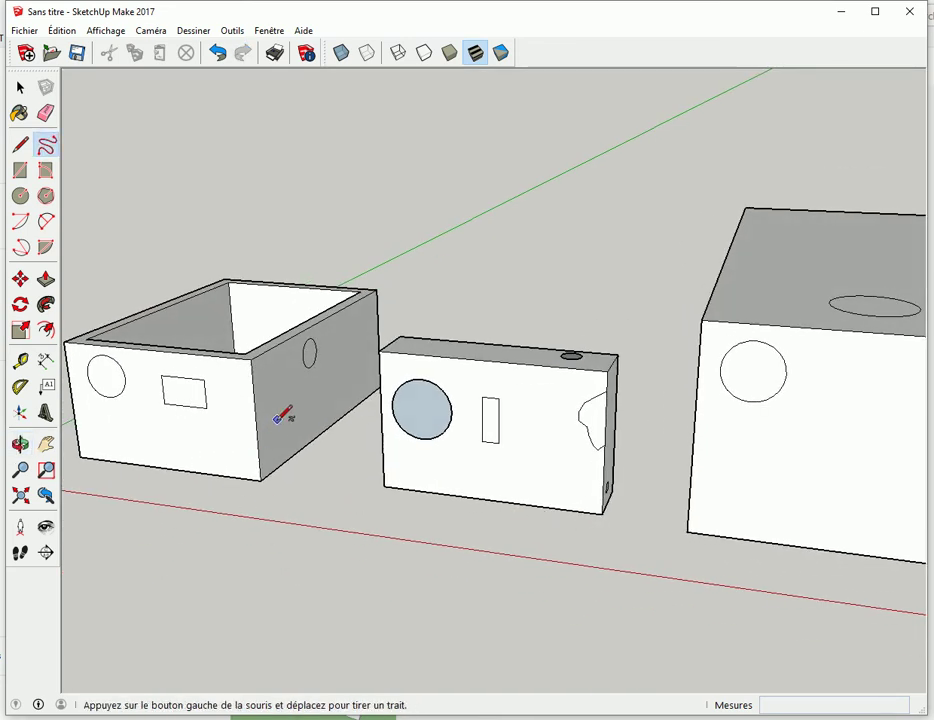
{"action": "mouse_move", "coordinate": [292, 408]}
{"action": "left_mouse_down"}
{"action": "mouse_move", "coordinate": [319, 409]}
{"action": "mouse_move", "coordinate": [298, 405]}
{"action": "left_mouse_up"}
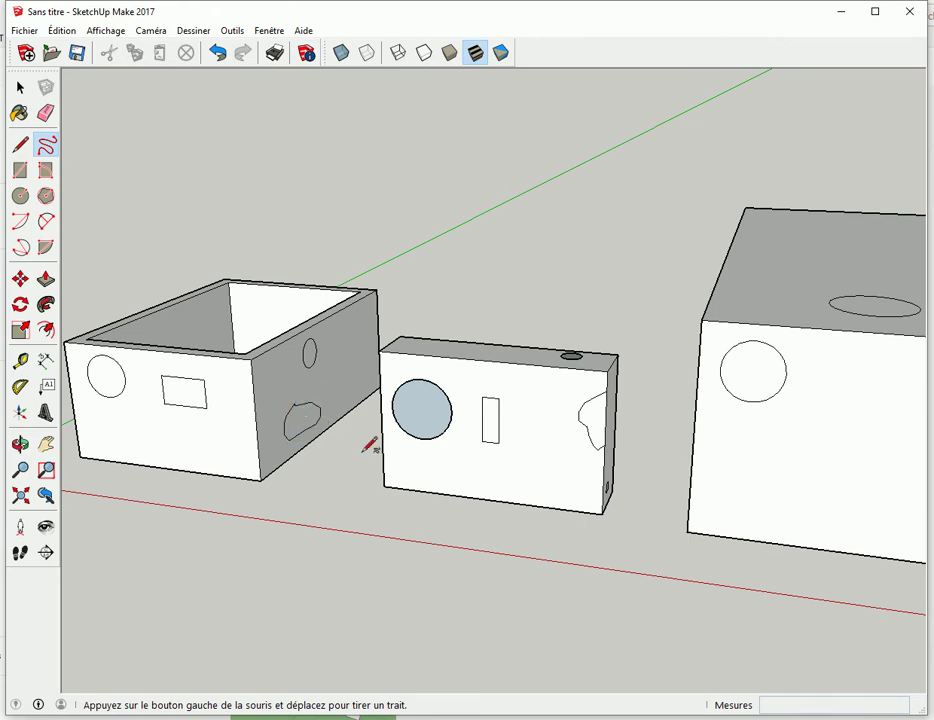
{"action": "middle_click_drag", "start_coordinate": [369, 445], "coordinate": [408, 322]}
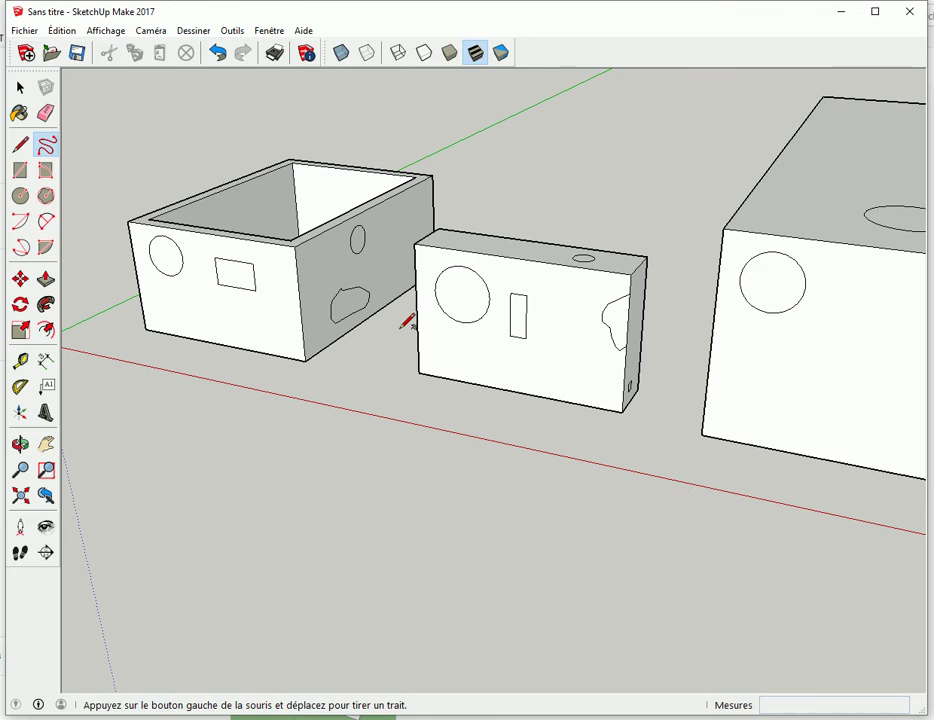
{"action": "key", "text": "p"}
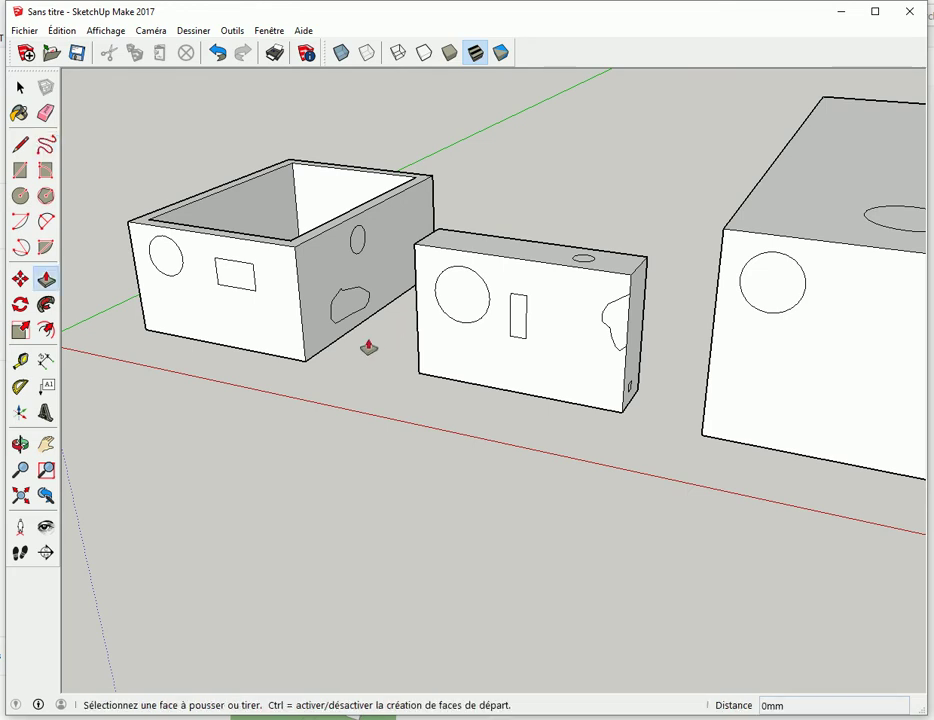
{"action": "scroll", "coordinate": [256, 287], "scroll_direction": "down", "scroll_amount": 1}
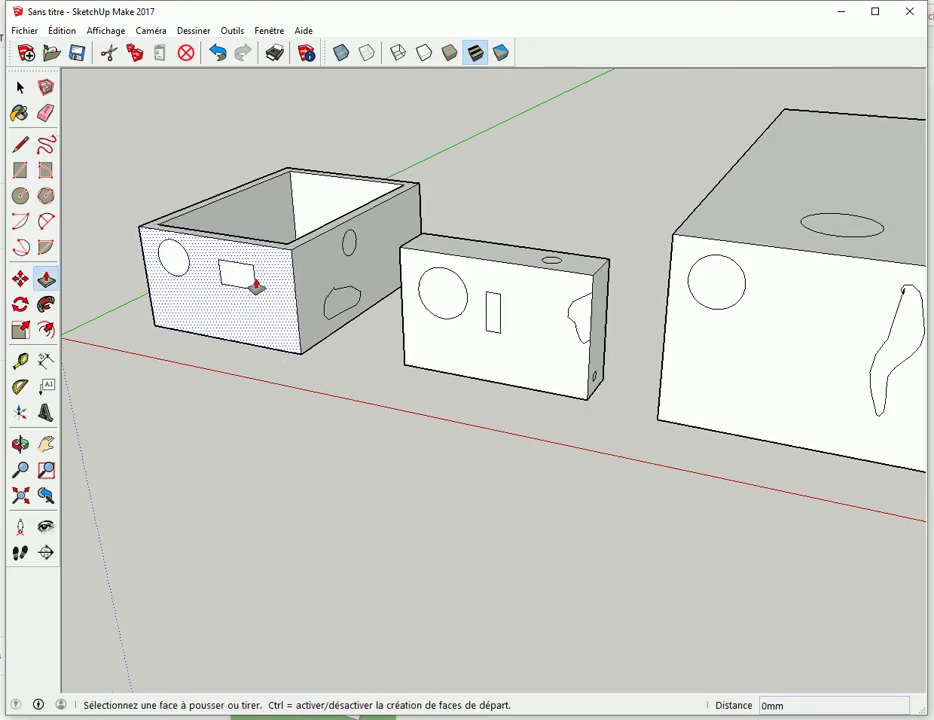
{"action": "scroll", "coordinate": [256, 287], "scroll_direction": "up", "scroll_amount": 2}
{"action": "scroll", "coordinate": [236, 286], "scroll_direction": "up", "scroll_amount": 2}
{"action": "scroll", "coordinate": [246, 277], "scroll_direction": "up", "scroll_amount": 1}
{"action": "middle_click_drag", "start_coordinate": [250, 279], "coordinate": [322, 356]}
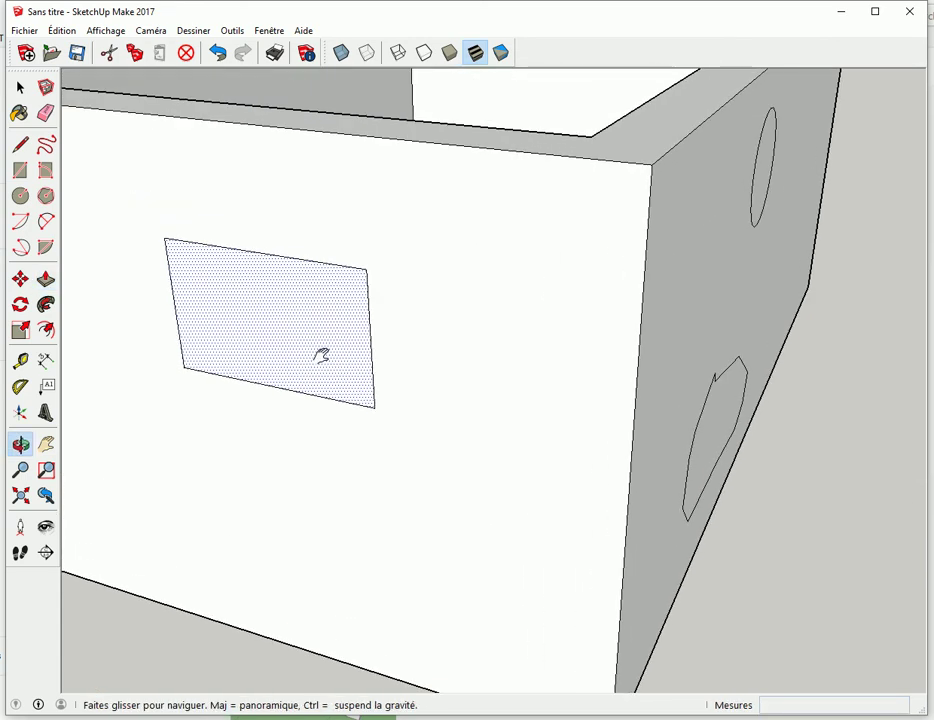
{"action": "scroll", "coordinate": [321, 356], "scroll_direction": "down", "scroll_amount": 1}
{"action": "scroll", "coordinate": [450, 417], "scroll_direction": "down", "scroll_amount": 3}
{"action": "mouse_move", "coordinate": [425, 438]}
{"action": "middle_mouse_down"}
{"action": "mouse_move", "coordinate": [540, 348]}
{"action": "mouse_move", "coordinate": [490, 375]}
{"action": "middle_mouse_up"}
{"action": "key", "text": "p"}
{"action": "left_click", "coordinate": [440, 403]}
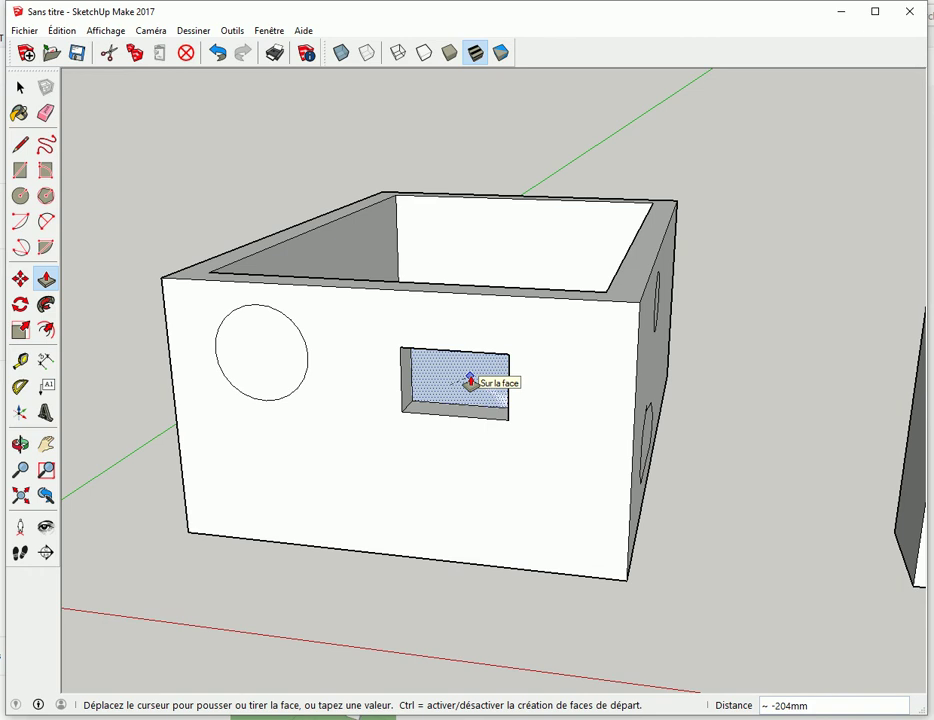
{"action": "left_click", "coordinate": [469, 383]}
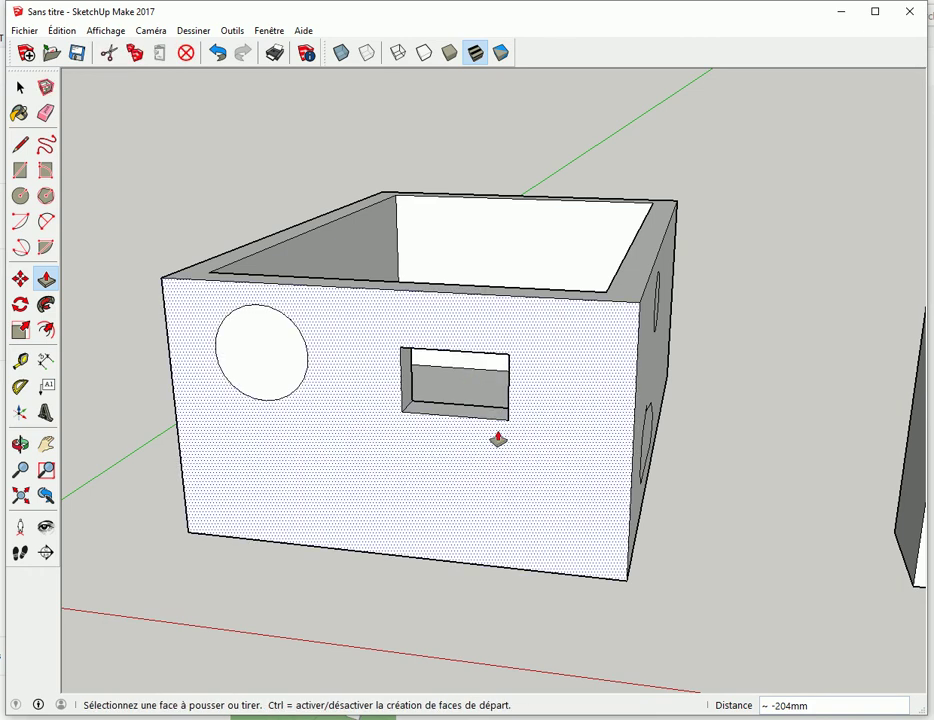
{"action": "key", "text": "ctrl+z"}
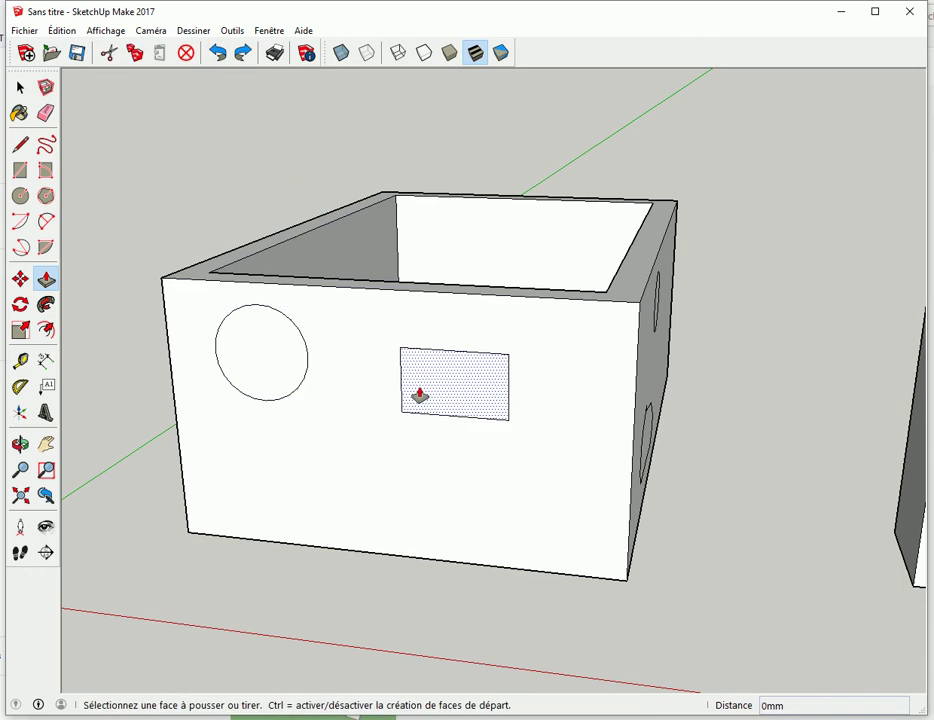
{"action": "left_click", "coordinate": [419, 395]}
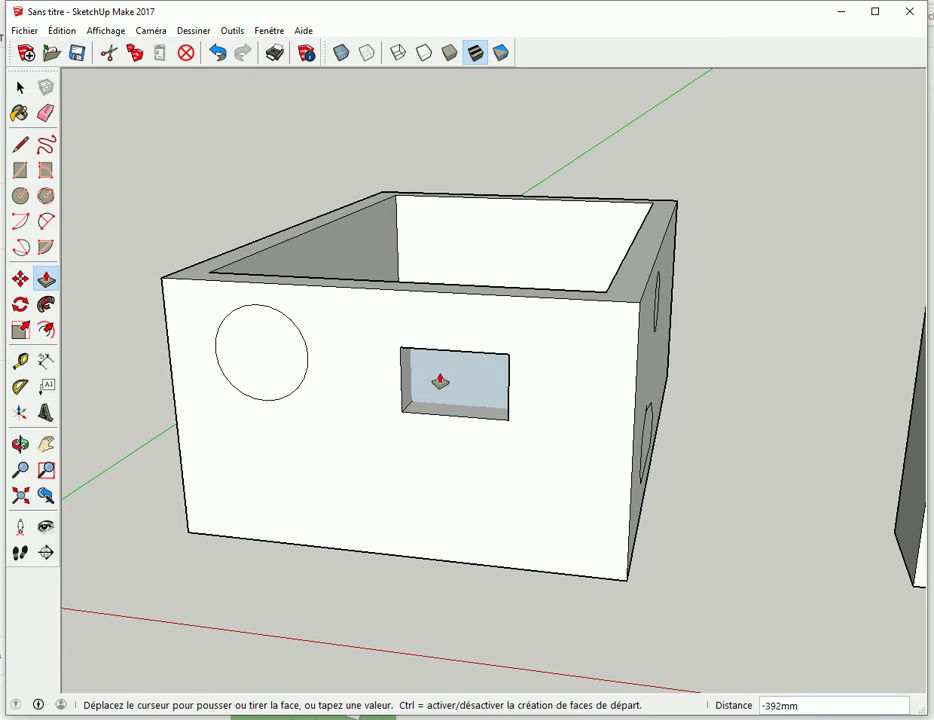
{"action": "left_click", "coordinate": [440, 381]}
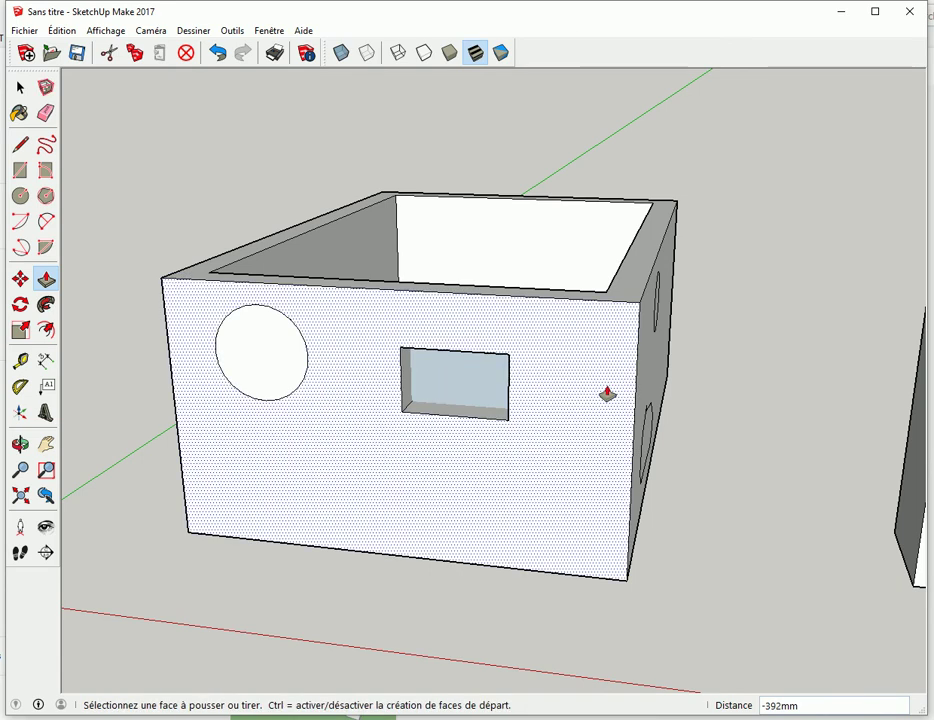
{"action": "mouse_move", "coordinate": [661, 306]}
{"action": "middle_mouse_down"}
{"action": "mouse_move", "coordinate": [55, 520]}
{"action": "mouse_move", "coordinate": [156, 536]}
{"action": "mouse_move", "coordinate": [417, 494]}
{"action": "mouse_move", "coordinate": [527, 423]}
{"action": "mouse_move", "coordinate": [480, 463]}
{"action": "middle_mouse_up"}
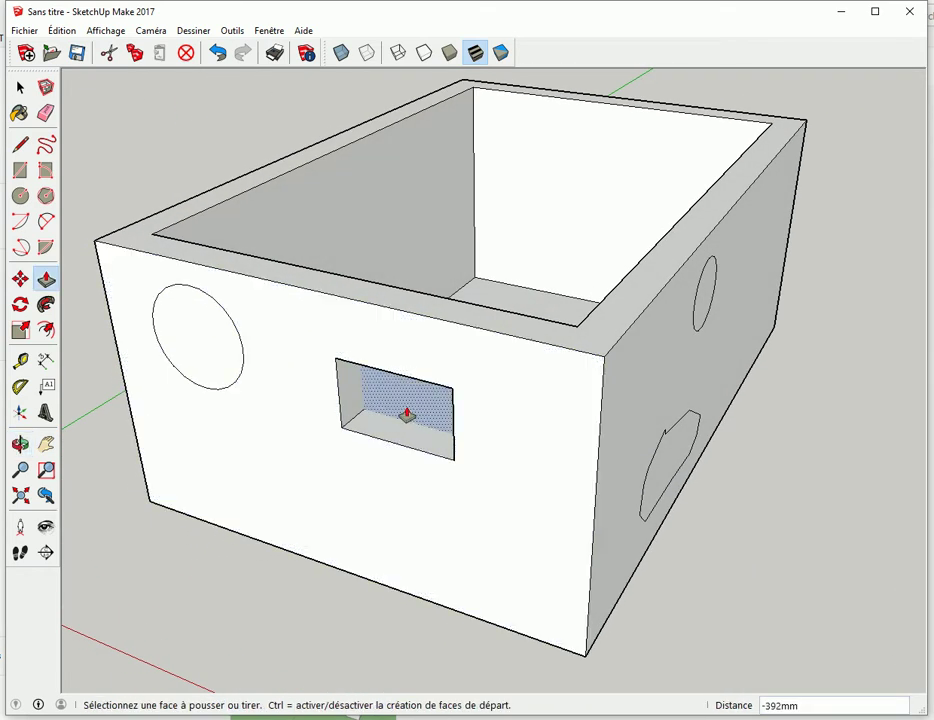
{"action": "left_click", "coordinate": [217, 52]}
Push the left box's rectangle, front circle, side circle and freehand shape through as openings
{"action": "scroll", "coordinate": [386, 626], "scroll_direction": "down", "scroll_amount": 2}
{"action": "scroll", "coordinate": [410, 536], "scroll_direction": "down", "scroll_amount": 3}
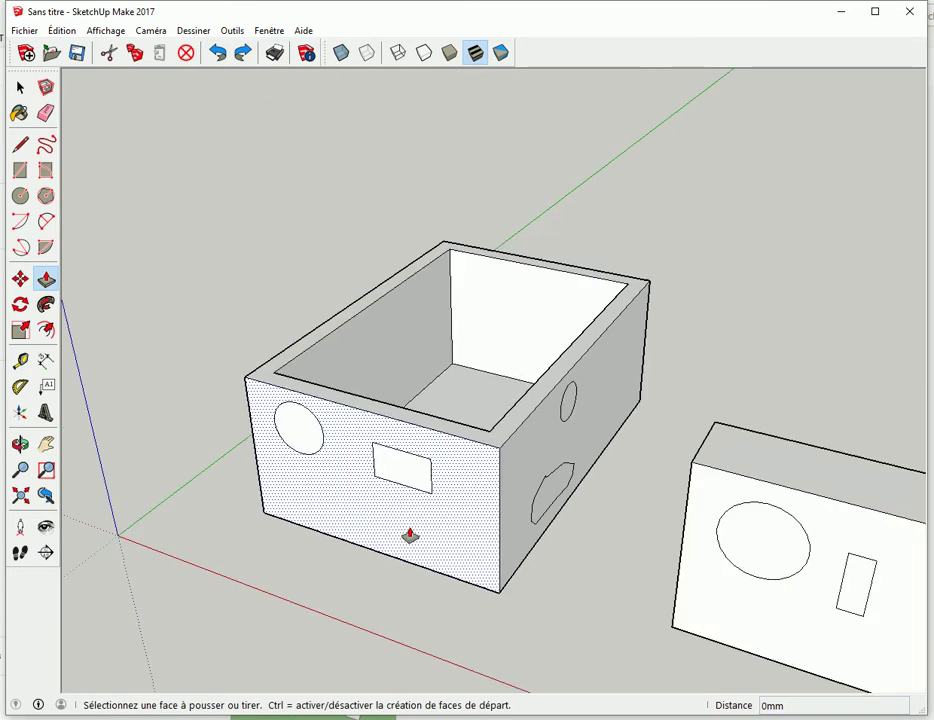
{"action": "mouse_move", "coordinate": [572, 592]}
{"action": "middle_mouse_down"}
{"action": "mouse_move", "coordinate": [500, 480]}
{"action": "mouse_move", "coordinate": [337, 418]}
{"action": "mouse_move", "coordinate": [275, 381]}
{"action": "middle_mouse_up"}
{"action": "scroll", "coordinate": [438, 382], "scroll_direction": "down", "scroll_amount": 2}
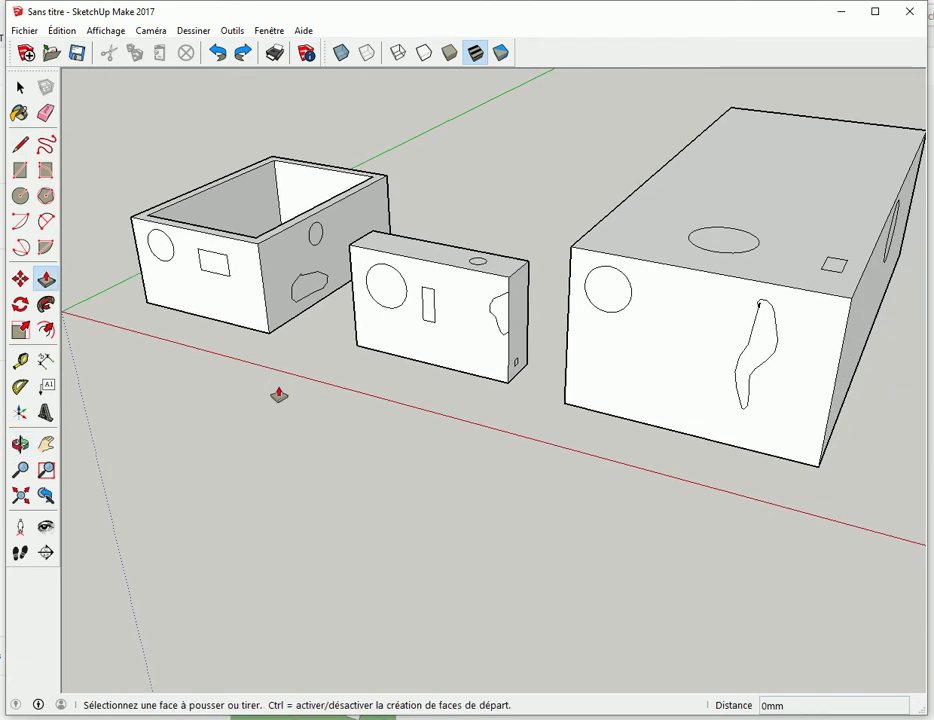
{"action": "left_click", "coordinate": [212, 270]}
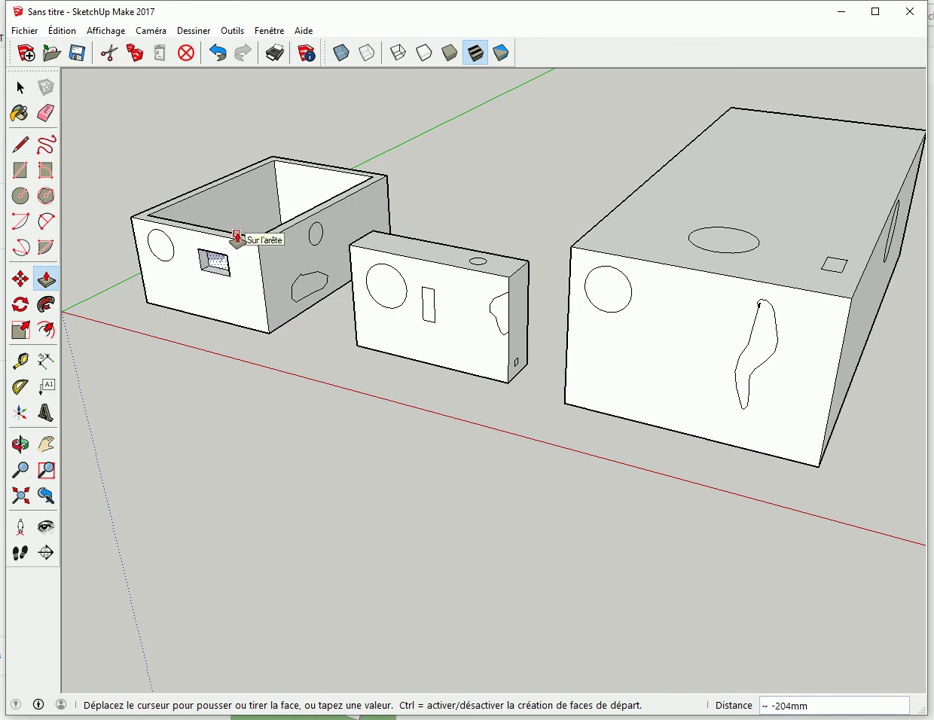
{"action": "left_click", "coordinate": [237, 238]}
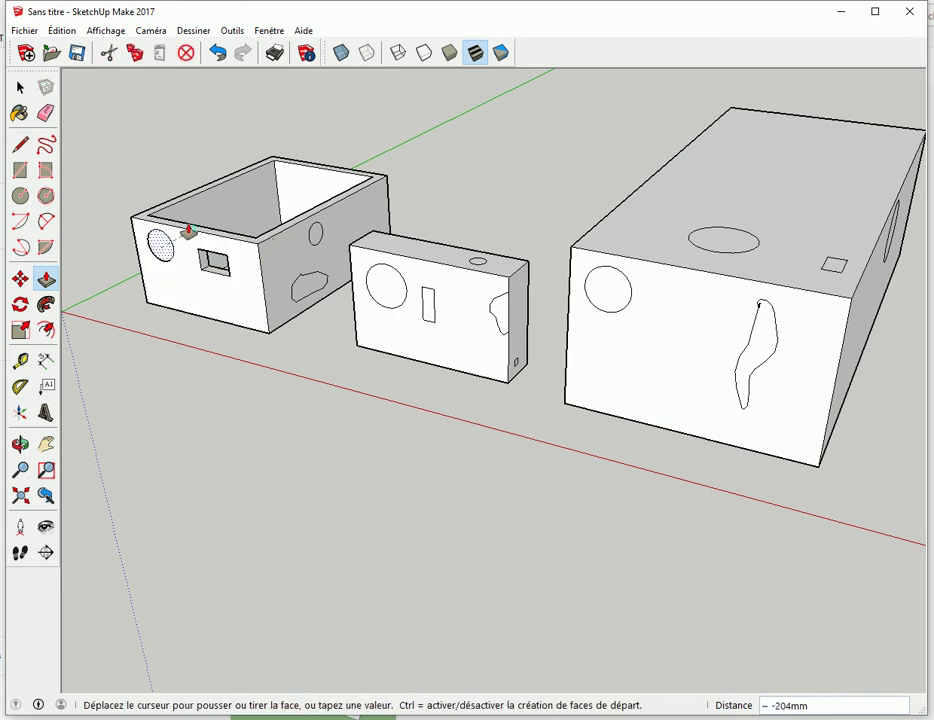
{"action": "left_click", "coordinate": [187, 232]}
{"action": "left_click", "coordinate": [314, 237]}
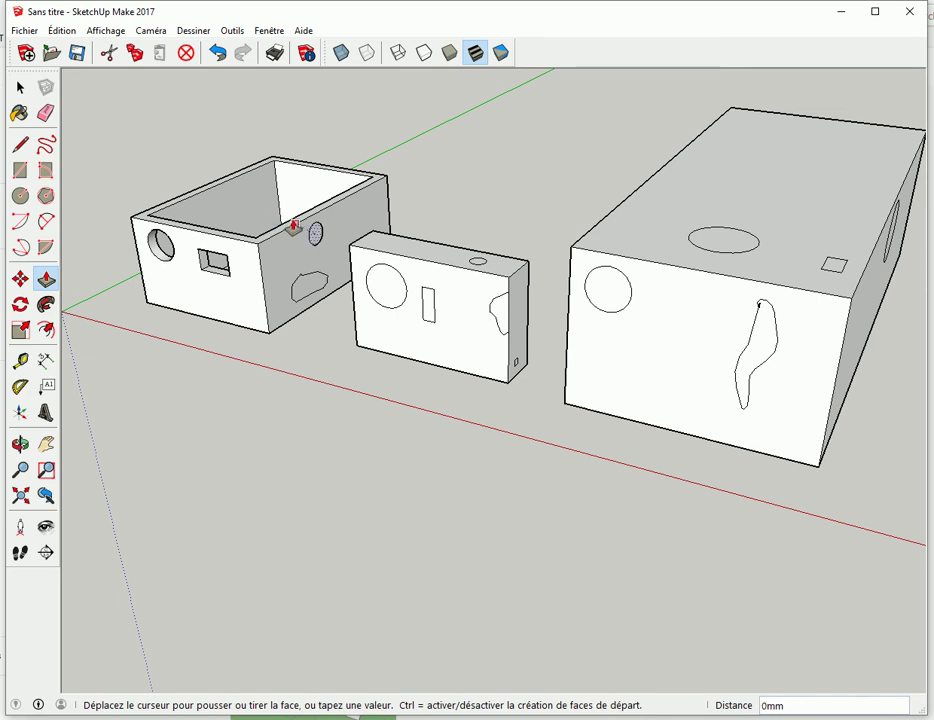
{"action": "left_click", "coordinate": [289, 222]}
{"action": "left_click", "coordinate": [310, 287]}
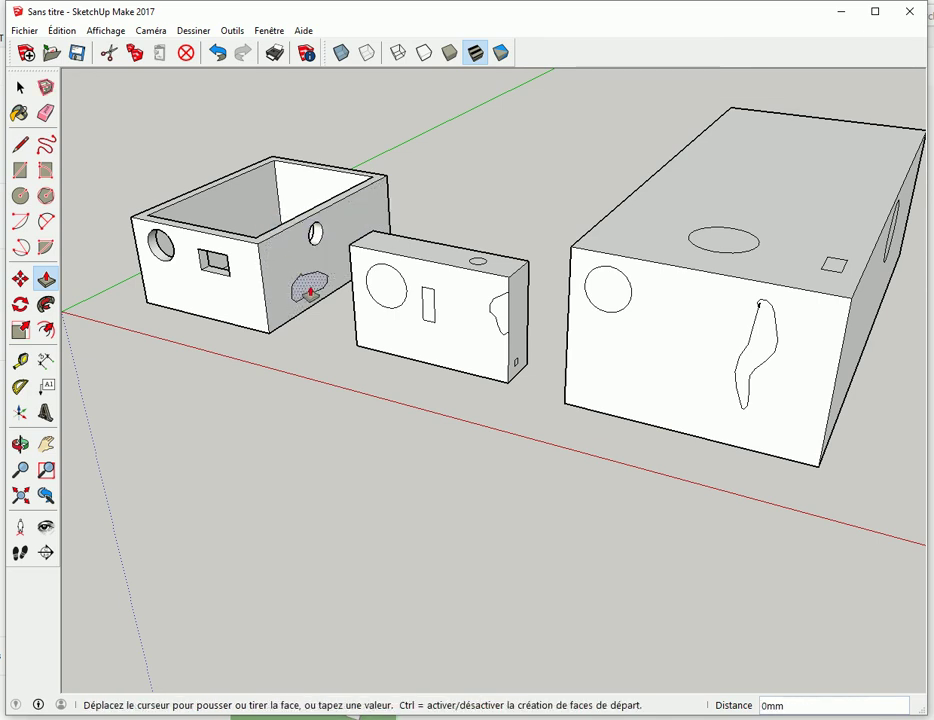
{"action": "left_click", "coordinate": [266, 236]}
Push the middle box's circle, narrow slot and small corner square through as openings
{"action": "left_click", "coordinate": [381, 298]}
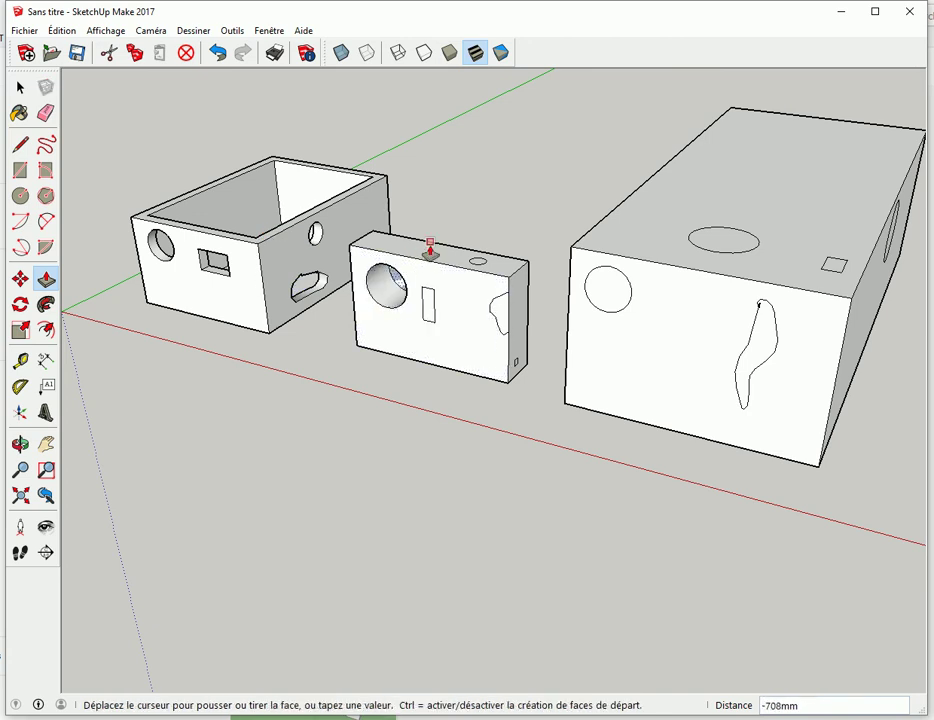
{"action": "left_click", "coordinate": [430, 262]}
{"action": "left_click", "coordinate": [428, 307]}
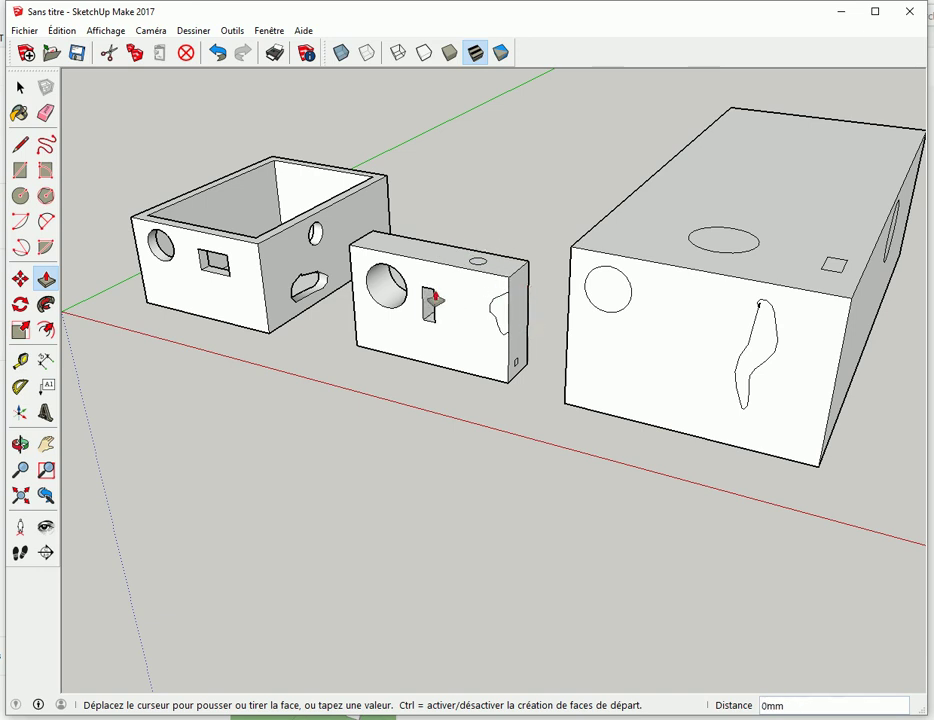
{"action": "left_click", "coordinate": [392, 280]}
{"action": "mouse_move", "coordinate": [388, 431]}
{"action": "middle_mouse_down"}
{"action": "mouse_move", "coordinate": [572, 312]}
{"action": "mouse_move", "coordinate": [509, 258]}
{"action": "middle_mouse_up"}
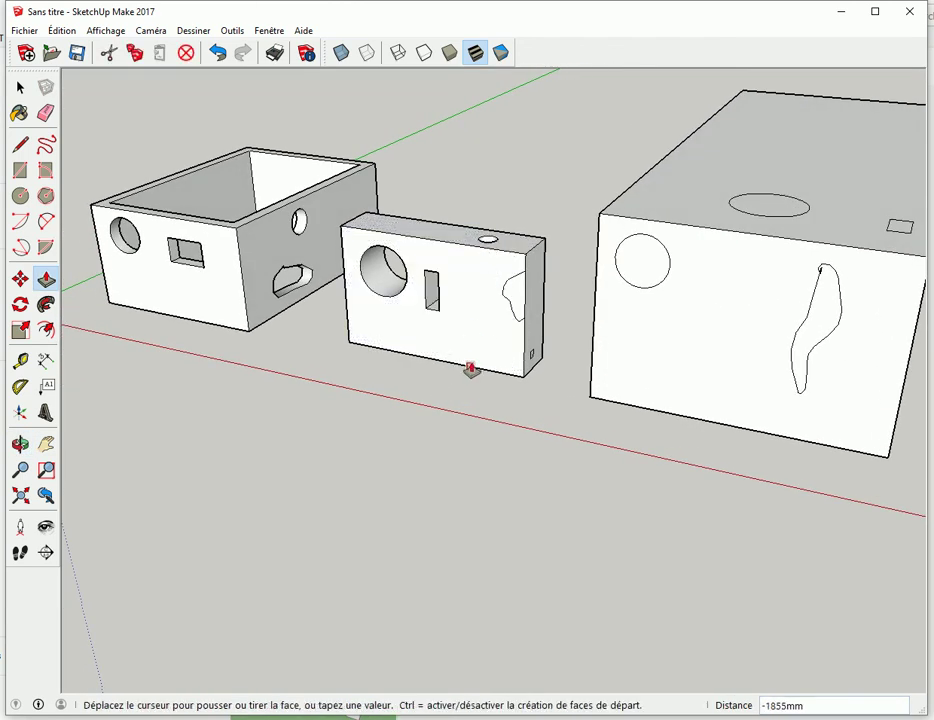
{"action": "left_click", "coordinate": [532, 358]}
{"action": "left_click", "coordinate": [350, 347]}
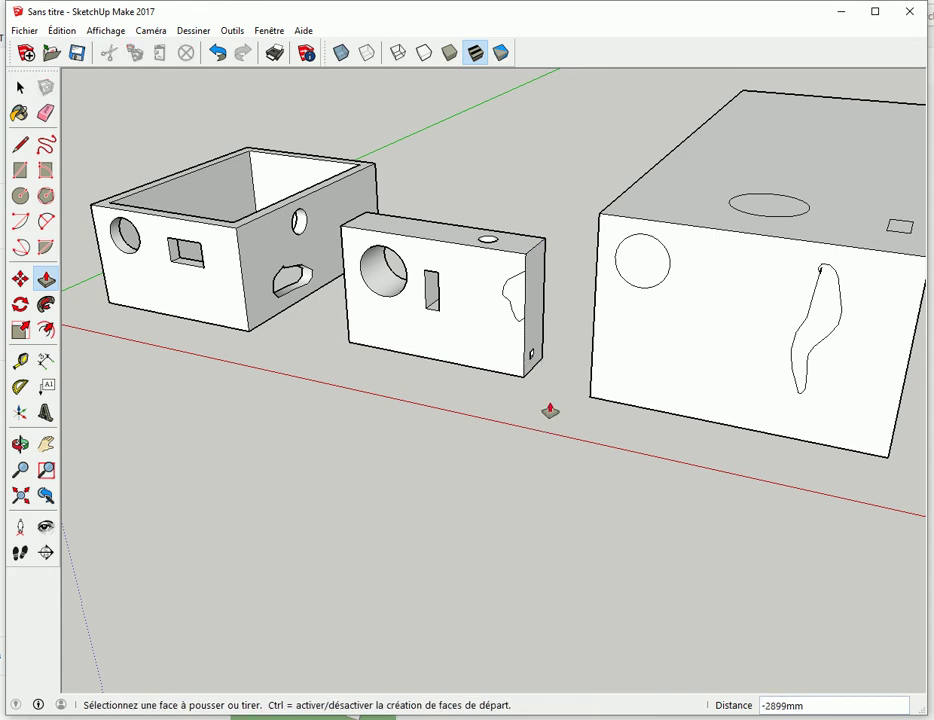
{"action": "mouse_move", "coordinate": [388, 400]}
{"action": "middle_mouse_down"}
{"action": "mouse_move", "coordinate": [148, 327]}
{"action": "mouse_move", "coordinate": [202, 273]}
{"action": "mouse_move", "coordinate": [167, 314]}
{"action": "mouse_move", "coordinate": [265, 331]}
{"action": "mouse_move", "coordinate": [346, 94]}
{"action": "middle_mouse_up"}
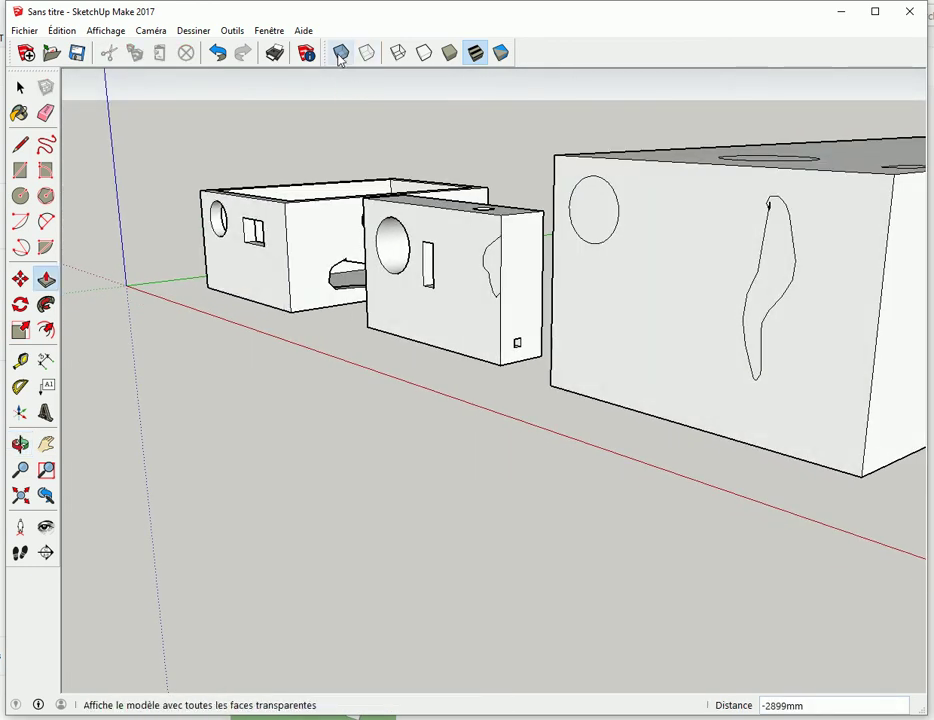
Turn on X-ray view and orbit around the boxes to check the openings
{"action": "left_click", "coordinate": [341, 53]}
{"action": "mouse_move", "coordinate": [334, 442]}
{"action": "middle_mouse_down"}
{"action": "mouse_move", "coordinate": [913, 517]}
{"action": "mouse_move", "coordinate": [527, 484]}
{"action": "mouse_move", "coordinate": [317, 509]}
{"action": "mouse_move", "coordinate": [284, 500]}
{"action": "mouse_move", "coordinate": [517, 532]}
{"action": "mouse_move", "coordinate": [397, 538]}
{"action": "middle_mouse_up"}
{"action": "scroll", "coordinate": [507, 359], "scroll_direction": "up", "scroll_amount": 3}
{"action": "scroll", "coordinate": [486, 357], "scroll_direction": "up", "scroll_amount": 3}
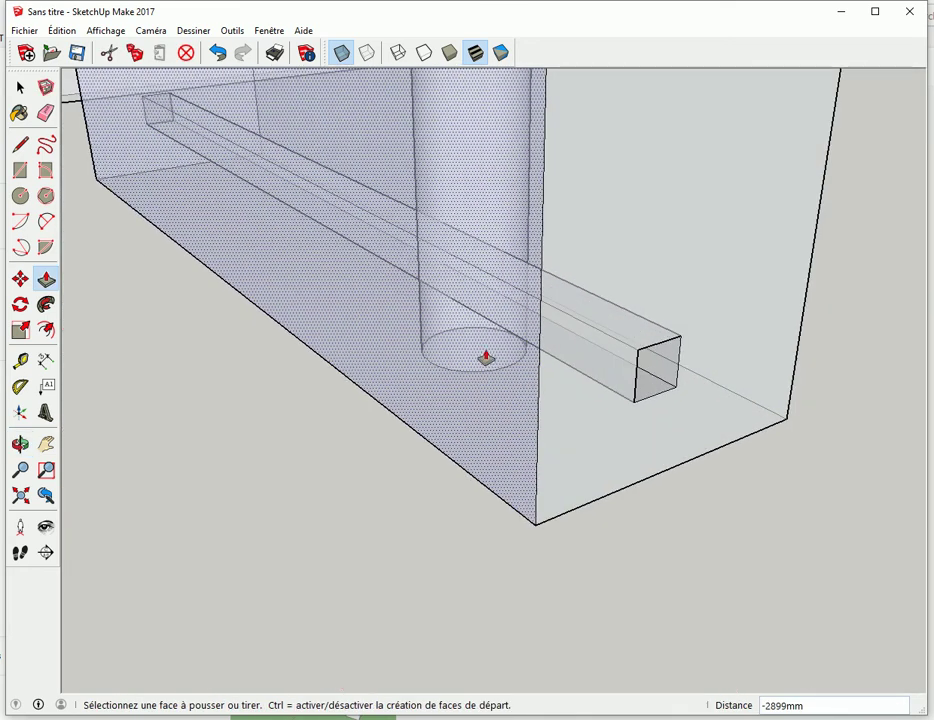
{"action": "mouse_move", "coordinate": [455, 231]}
{"action": "middle_mouse_down"}
{"action": "mouse_move", "coordinate": [686, 472]}
{"action": "mouse_move", "coordinate": [517, 438]}
{"action": "mouse_move", "coordinate": [379, 382]}
{"action": "mouse_move", "coordinate": [298, 313]}
{"action": "mouse_move", "coordinate": [567, 392]}
{"action": "mouse_move", "coordinate": [667, 471]}
{"action": "middle_mouse_up"}
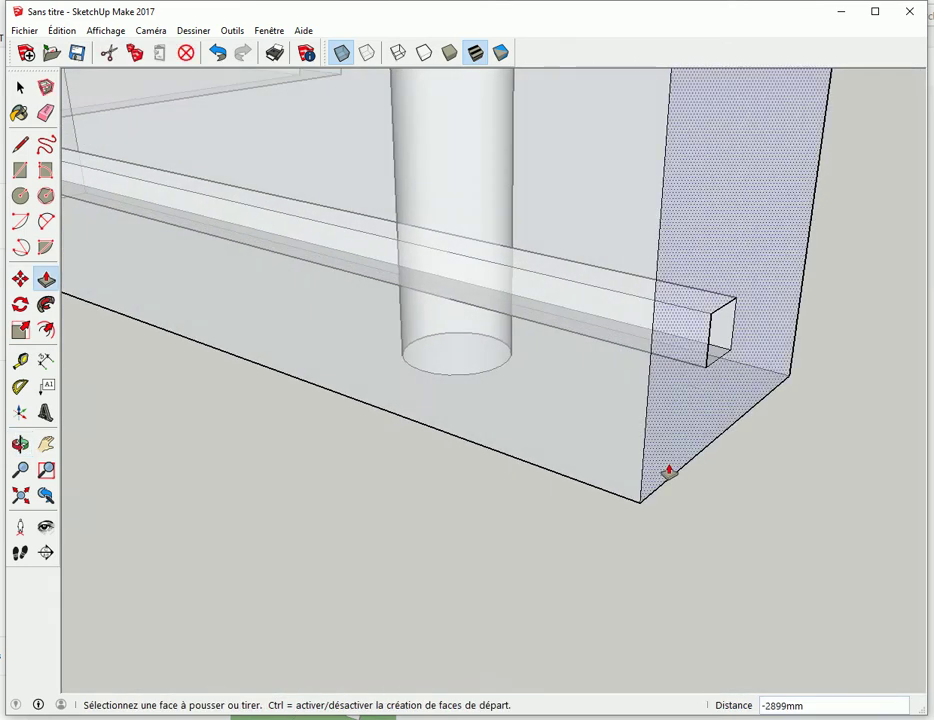
{"action": "scroll", "coordinate": [551, 457], "scroll_direction": "down", "scroll_amount": 2}
{"action": "scroll", "coordinate": [551, 457], "scroll_direction": "down", "scroll_amount": 3}
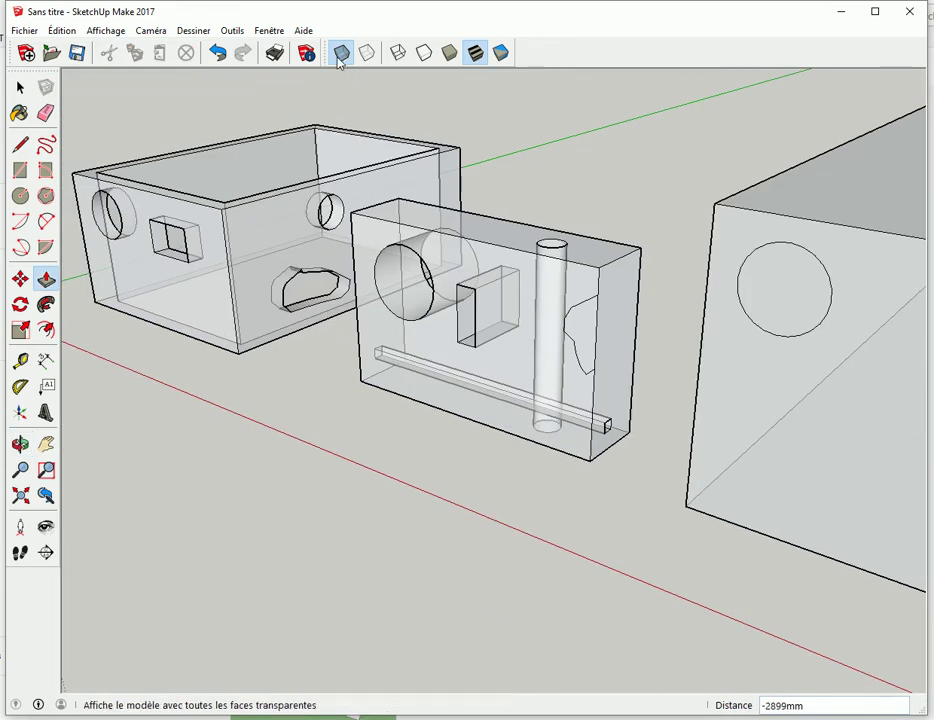
Switch X-ray off and settle on an oblique view of all three boxes
{"action": "left_click", "coordinate": [341, 52]}
{"action": "scroll", "coordinate": [689, 557], "scroll_direction": "down", "scroll_amount": 3}
{"action": "mouse_move", "coordinate": [675, 538]}
{"action": "middle_mouse_down"}
{"action": "mouse_move", "coordinate": [475, 492]}
{"action": "mouse_move", "coordinate": [313, 419]}
{"action": "middle_mouse_up"}
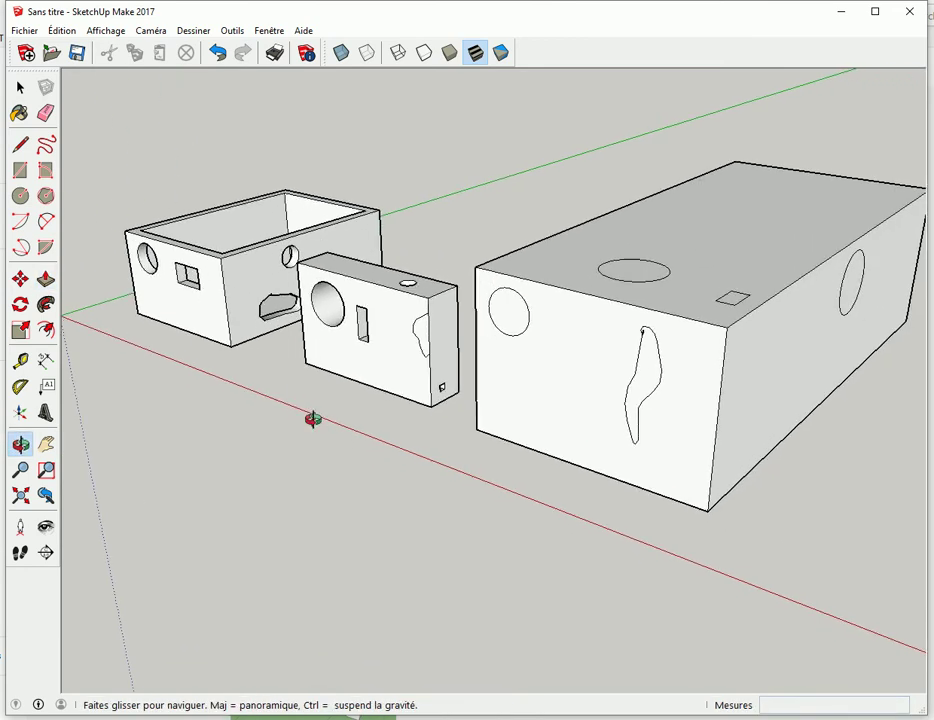
Push the middle box's curved outline into a notch and the large box's front circle into a hole
{"action": "scroll", "coordinate": [355, 387], "scroll_direction": "up", "scroll_amount": 2}
{"action": "left_click", "coordinate": [425, 336]}
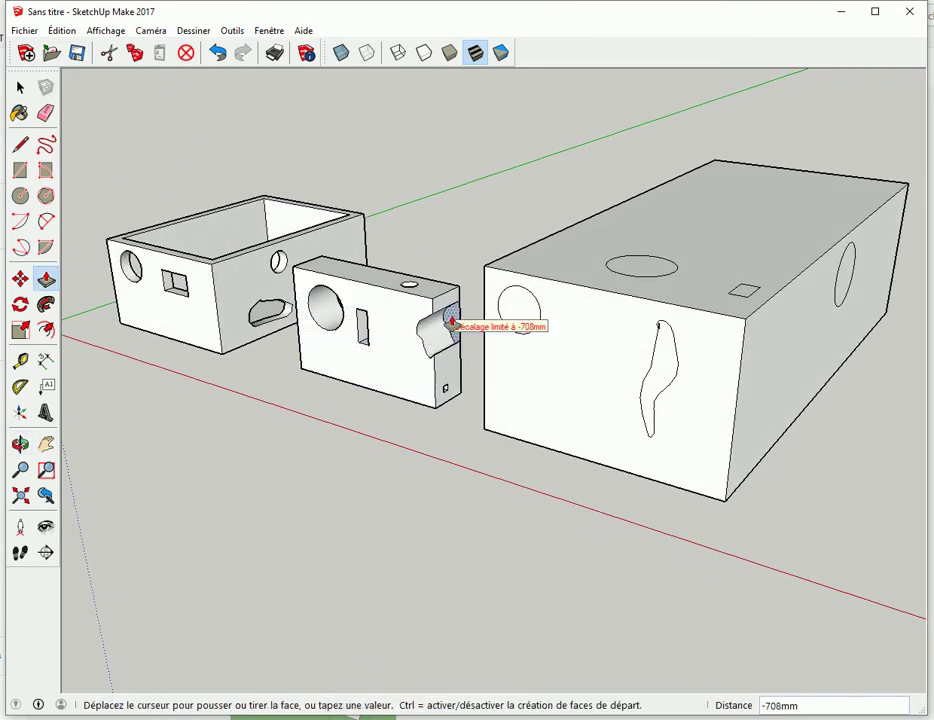
{"action": "left_click", "coordinate": [461, 299]}
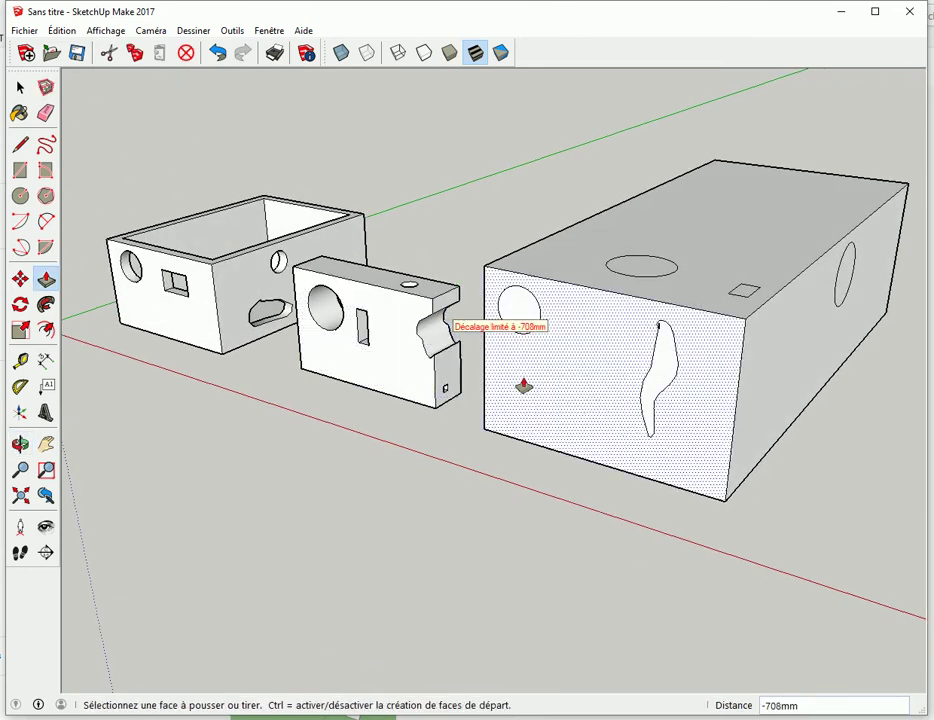
{"action": "left_click", "coordinate": [519, 318]}
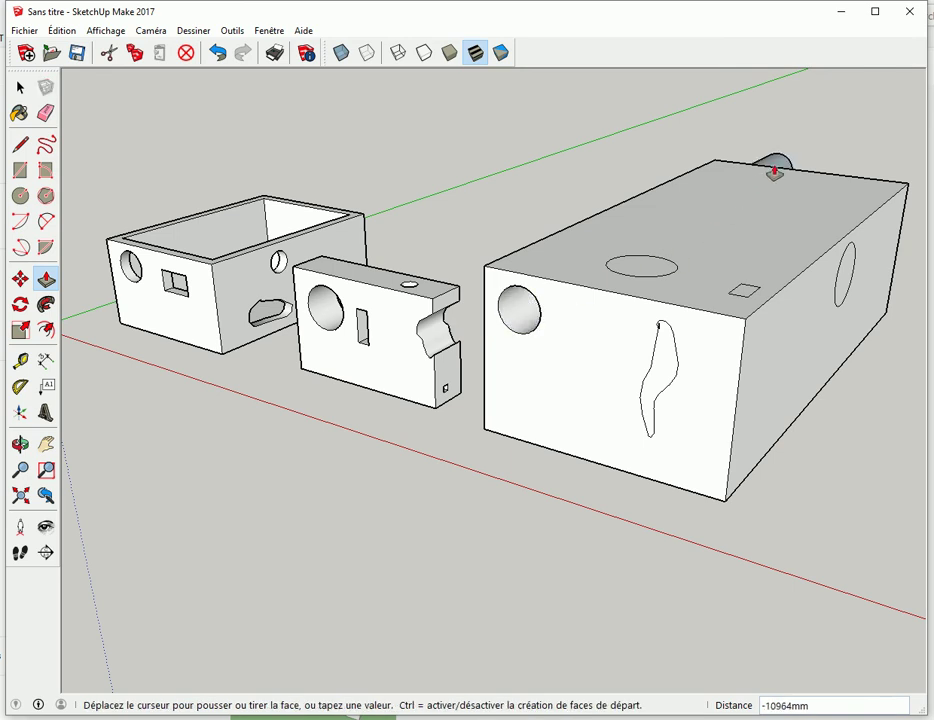
{"action": "left_click", "coordinate": [812, 184]}
Push the large box's top circle and wavy shape through, then undo these and the front circle cuts
{"action": "left_click", "coordinate": [640, 272]}
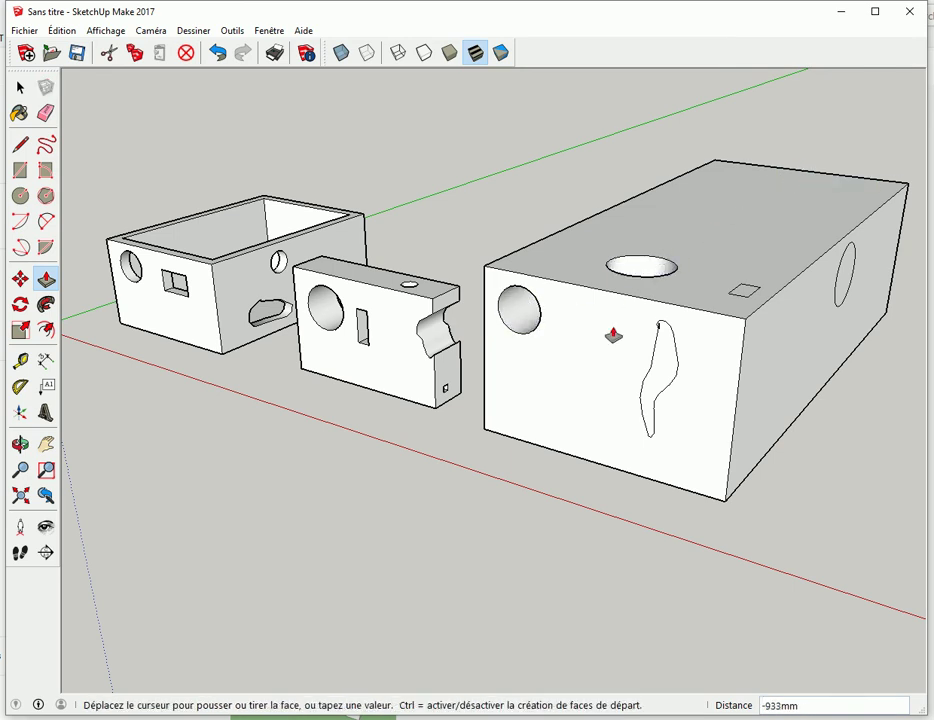
{"action": "left_click", "coordinate": [562, 458]}
{"action": "left_click", "coordinate": [677, 371]}
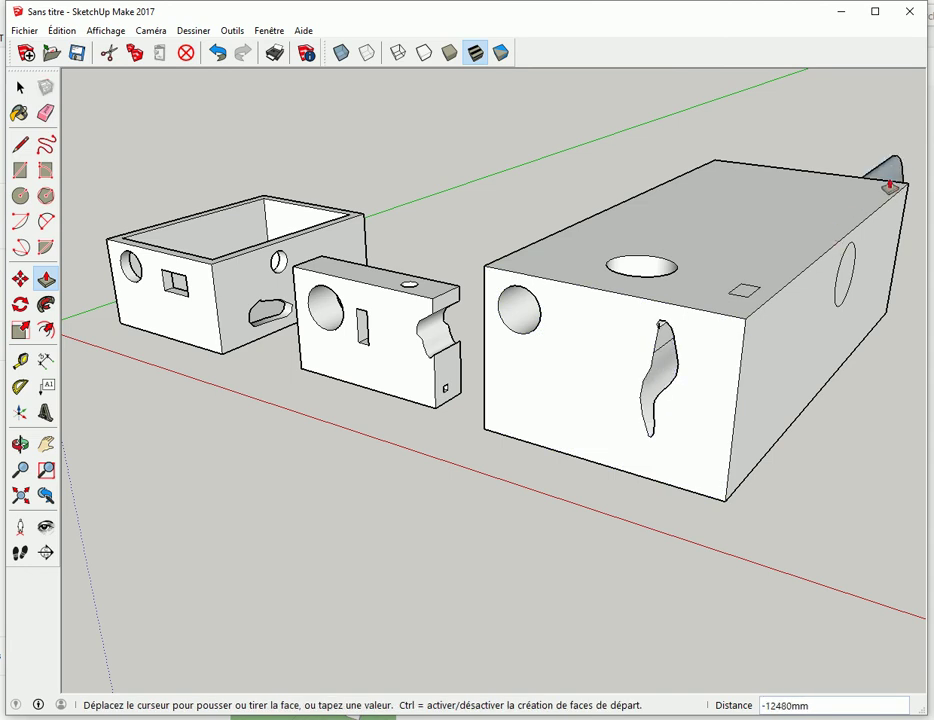
{"action": "left_click", "coordinate": [842, 180]}
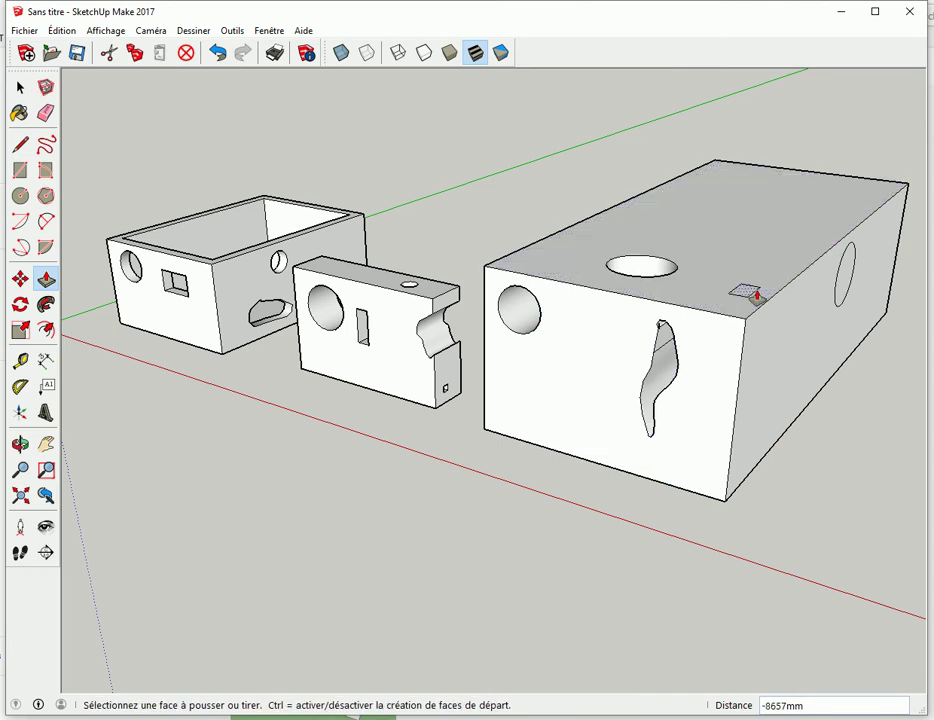
{"action": "key", "text": "ctrl+z"}
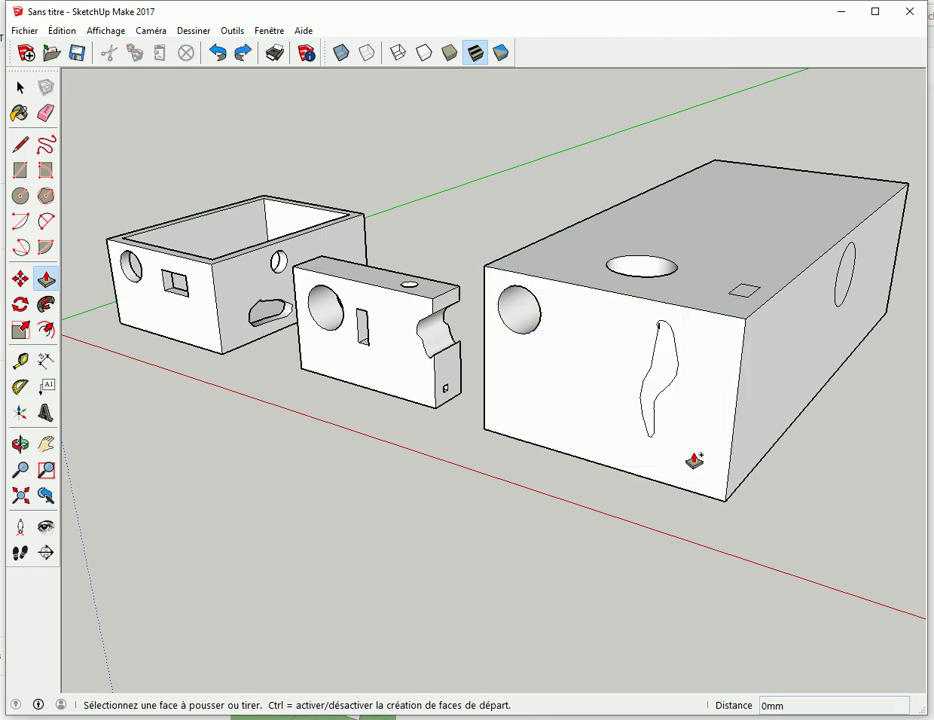
{"action": "key", "text": "ctrl+z"}
{"action": "key", "text": "ctrl+z"}
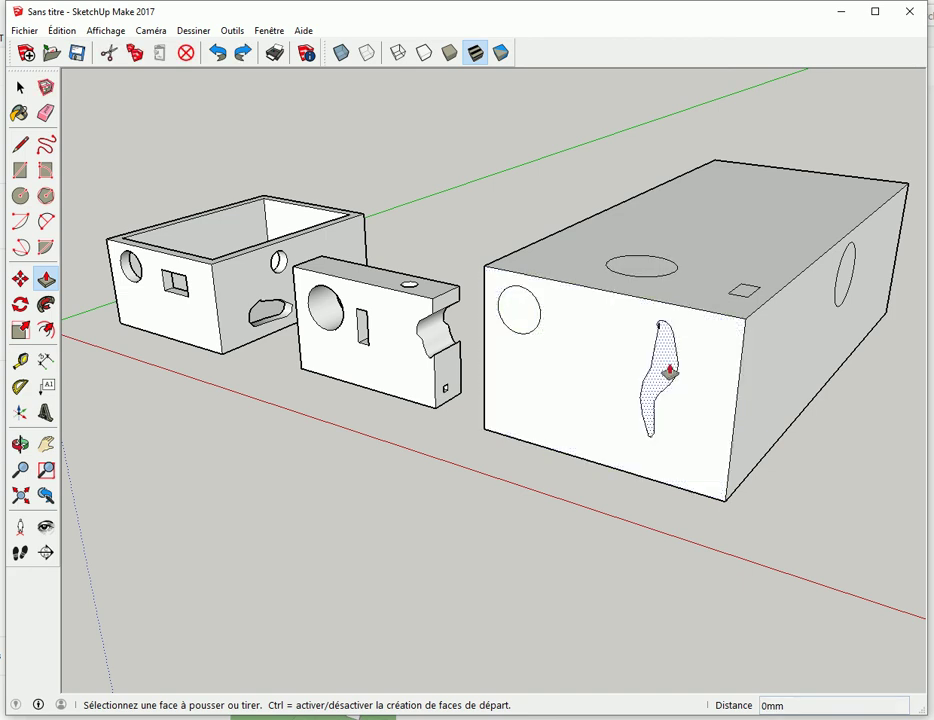
Recut the front circle hole, push the top circle deep, and cut the small top square to the same depth
{"action": "left_click", "coordinate": [513, 312]}
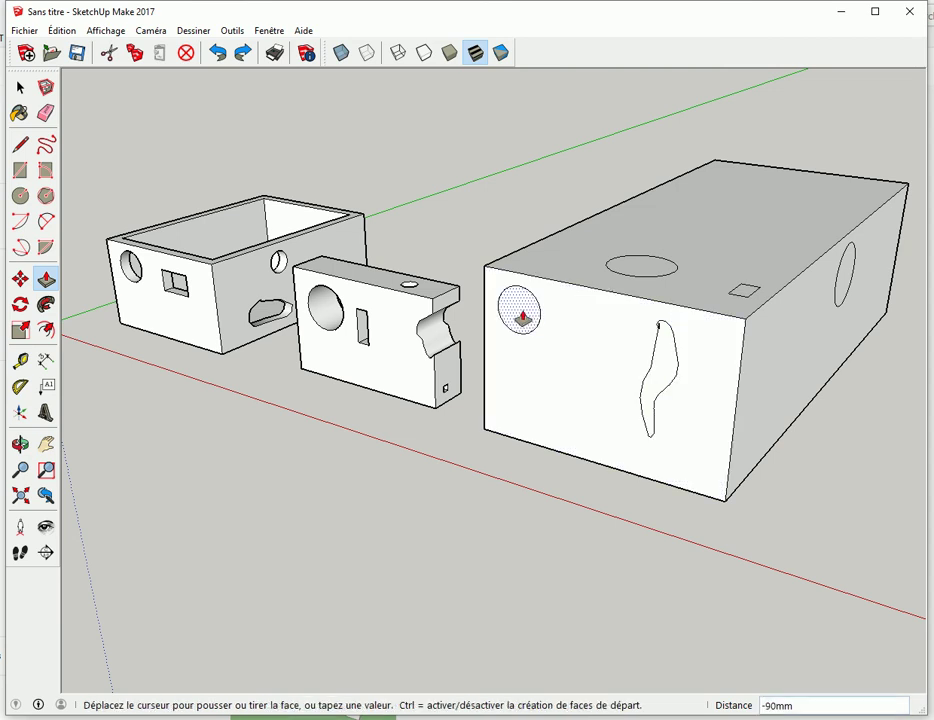
{"action": "left_click", "coordinate": [742, 168]}
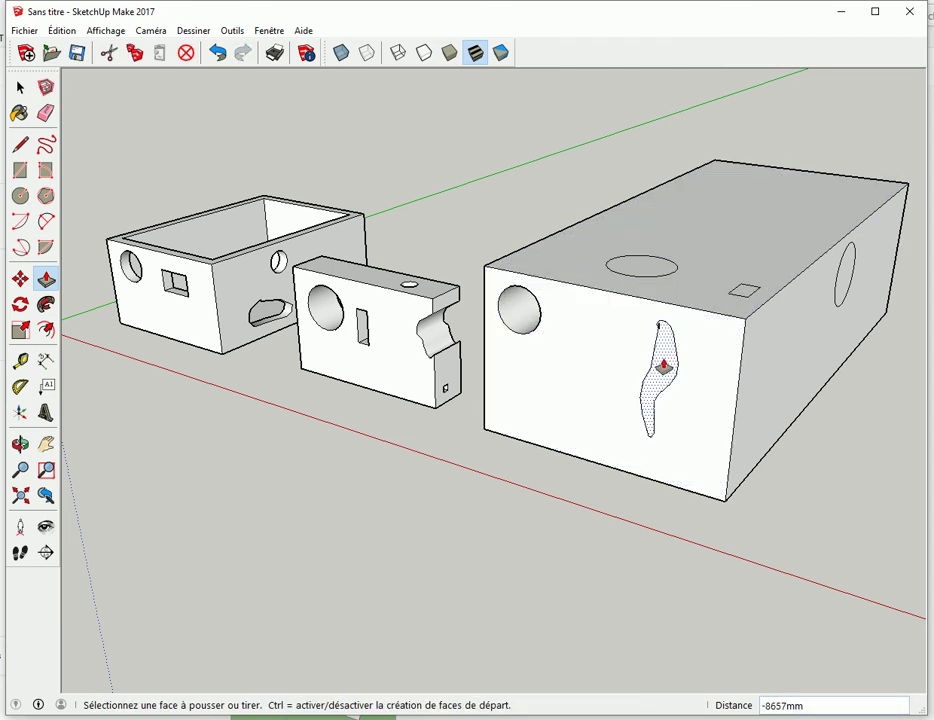
{"action": "scroll", "coordinate": [645, 445], "scroll_direction": "down", "scroll_amount": 2}
{"action": "mouse_move", "coordinate": [619, 497]}
{"action": "middle_mouse_down"}
{"action": "mouse_move", "coordinate": [794, 371]}
{"action": "mouse_move", "coordinate": [803, 346]}
{"action": "mouse_move", "coordinate": [684, 444]}
{"action": "mouse_move", "coordinate": [611, 435]}
{"action": "middle_mouse_up"}
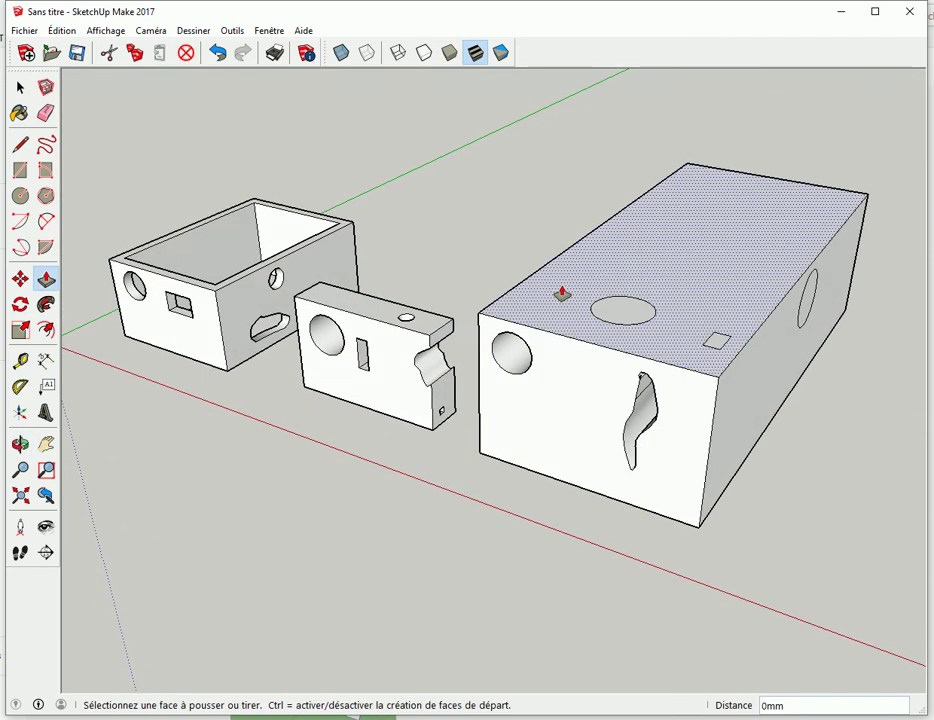
{"action": "left_click", "coordinate": [625, 308]}
{"action": "left_click", "coordinate": [558, 487]}
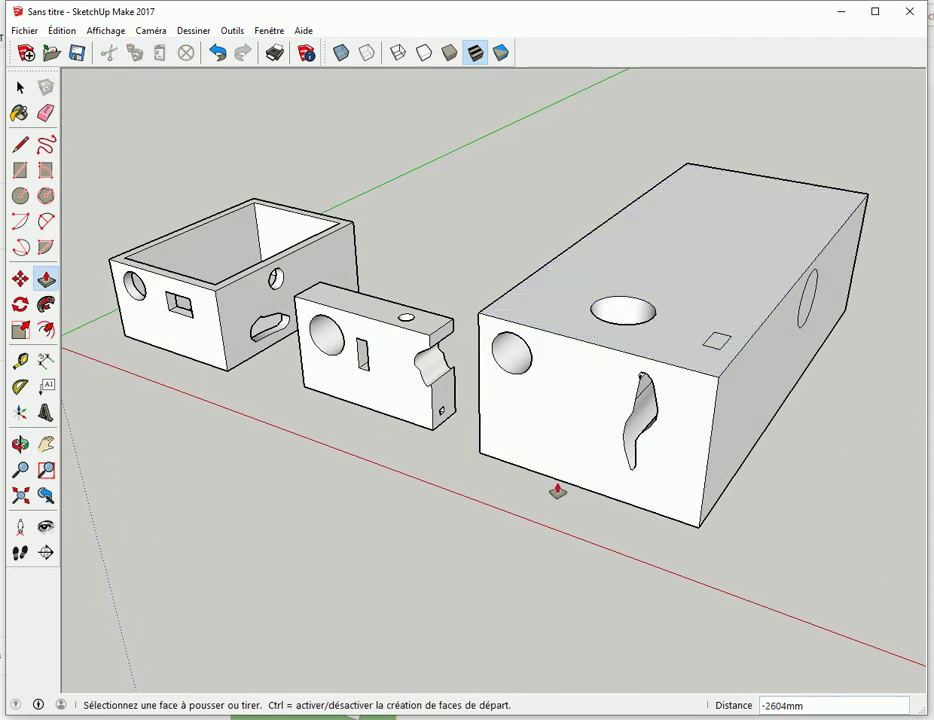
{"action": "double_click", "coordinate": [716, 340]}
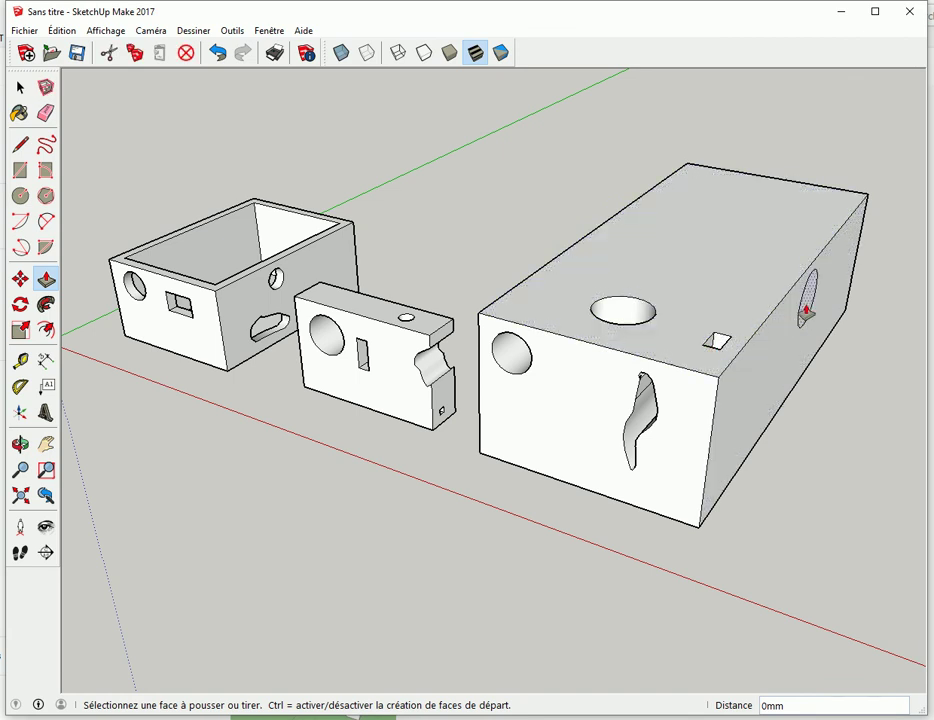
Push the circle on the large box's right side through as a hole
{"action": "scroll", "coordinate": [805, 319], "scroll_direction": "down", "scroll_amount": 2}
{"action": "mouse_move", "coordinate": [803, 463]}
{"action": "middle_mouse_down"}
{"action": "mouse_move", "coordinate": [339, 275]}
{"action": "mouse_move", "coordinate": [809, 319]}
{"action": "middle_mouse_up"}
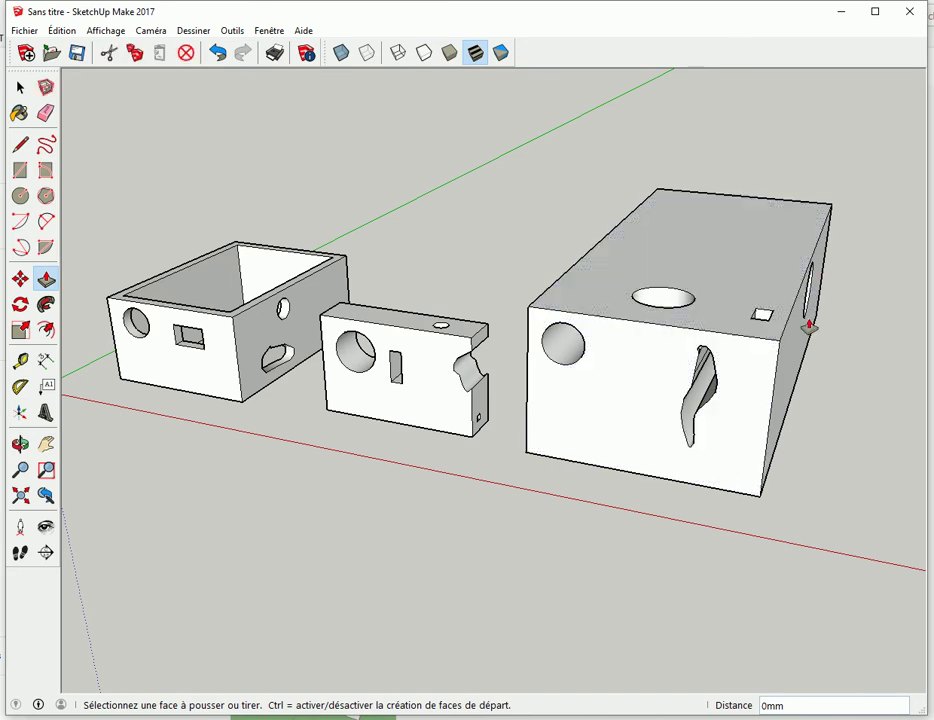
{"action": "mouse_move", "coordinate": [757, 380]}
{"action": "middle_mouse_down"}
{"action": "mouse_move", "coordinate": [648, 384]}
{"action": "mouse_move", "coordinate": [492, 357]}
{"action": "middle_mouse_up"}
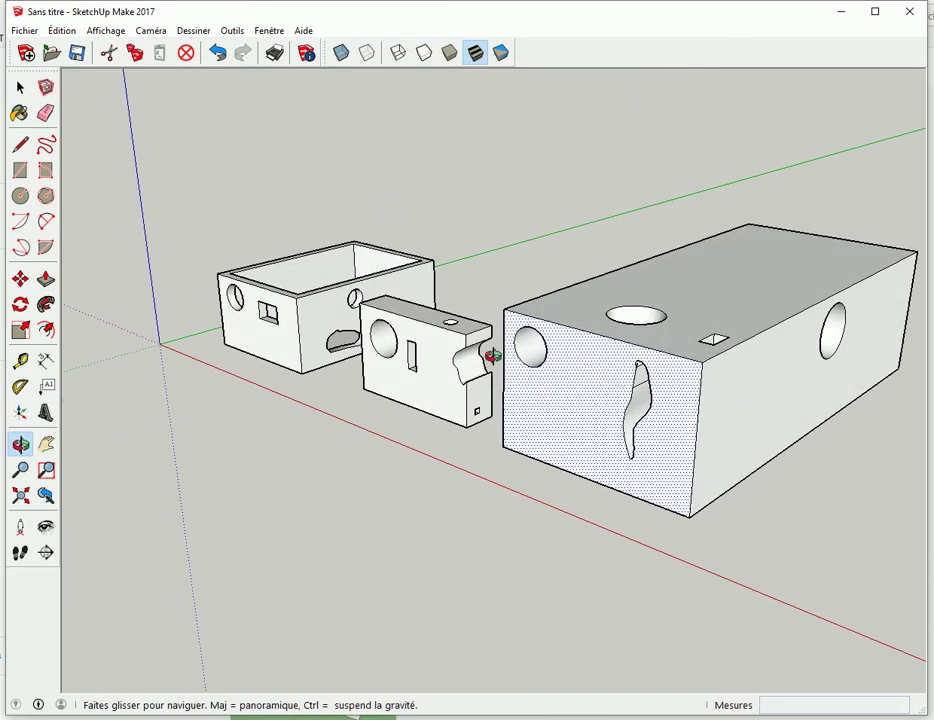
{"action": "left_click", "coordinate": [834, 325]}
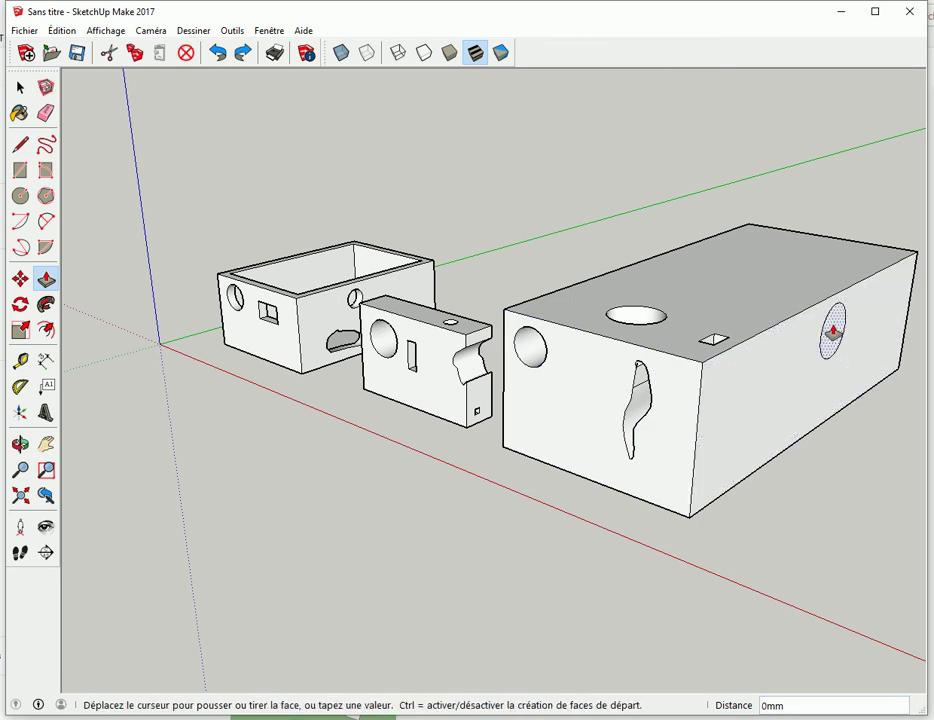
{"action": "left_click", "coordinate": [659, 261]}
{"action": "mouse_move", "coordinate": [824, 484]}
{"action": "middle_mouse_down"}
{"action": "mouse_move", "coordinate": [550, 423]}
{"action": "mouse_move", "coordinate": [384, 364]}
{"action": "mouse_move", "coordinate": [402, 377]}
{"action": "mouse_move", "coordinate": [382, 382]}
{"action": "mouse_move", "coordinate": [325, 348]}
{"action": "middle_mouse_up"}
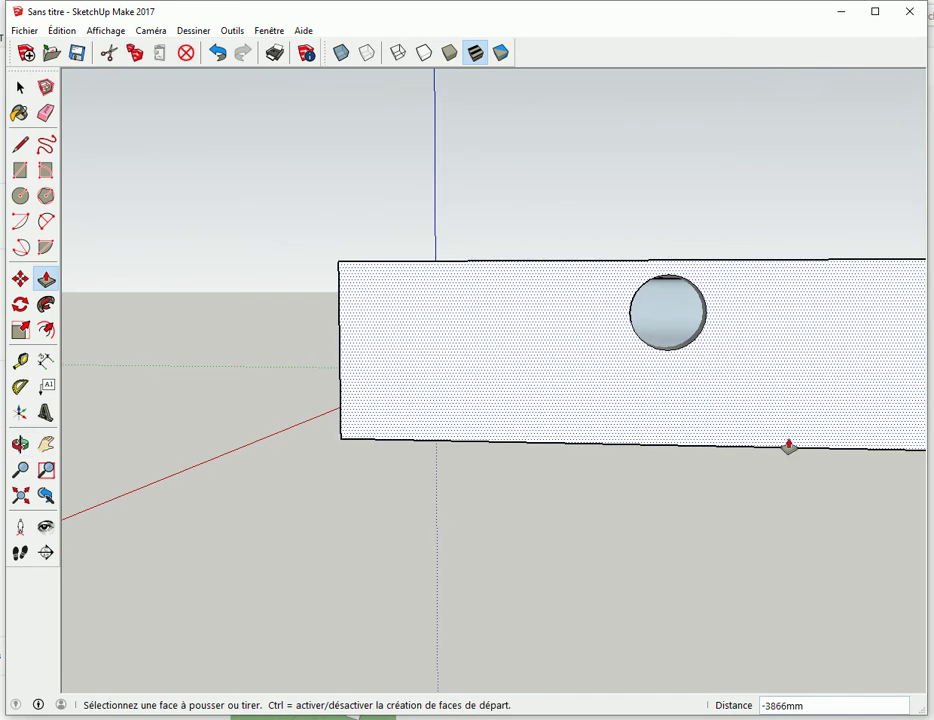
{"action": "middle_click_drag", "start_coordinate": [508, 358], "coordinate": [926, 449]}
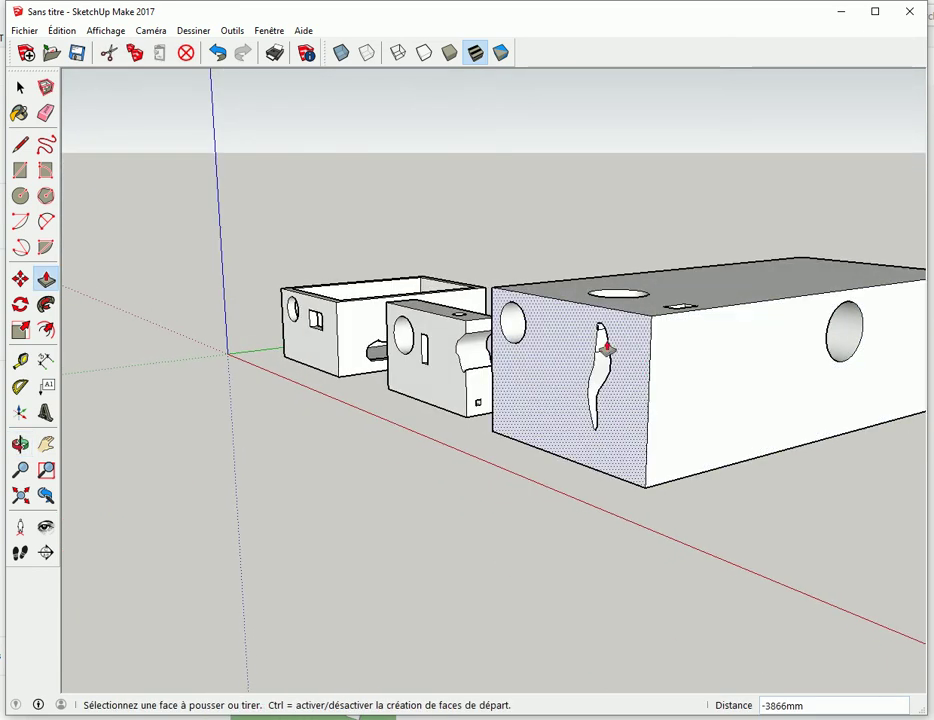
{"action": "left_click", "coordinate": [341, 52]}
{"action": "mouse_move", "coordinate": [793, 392]}
{"action": "middle_mouse_down"}
{"action": "mouse_move", "coordinate": [886, 511]}
{"action": "mouse_move", "coordinate": [806, 333]}
{"action": "middle_mouse_up"}
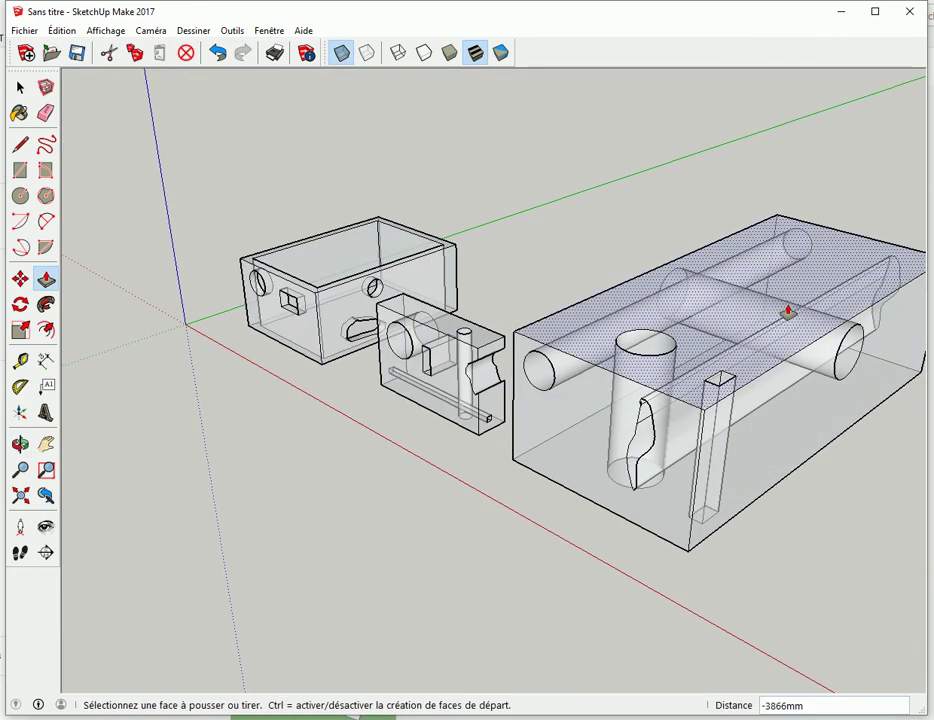
{"action": "middle_click_drag", "start_coordinate": [717, 350], "coordinate": [899, 424]}
{"action": "mouse_move", "coordinate": [436, 312]}
{"action": "middle_mouse_down"}
{"action": "mouse_move", "coordinate": [792, 265]}
{"action": "mouse_move", "coordinate": [386, 309]}
{"action": "mouse_move", "coordinate": [661, 294]}
{"action": "mouse_move", "coordinate": [429, 183]}
{"action": "middle_mouse_up"}
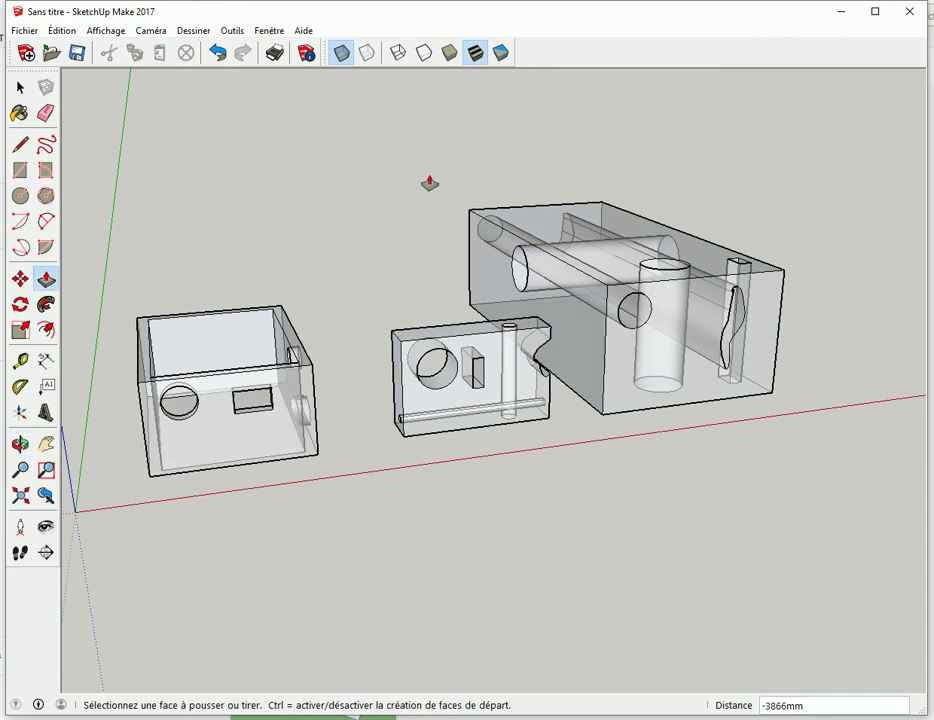
{"action": "left_click", "coordinate": [340, 53]}
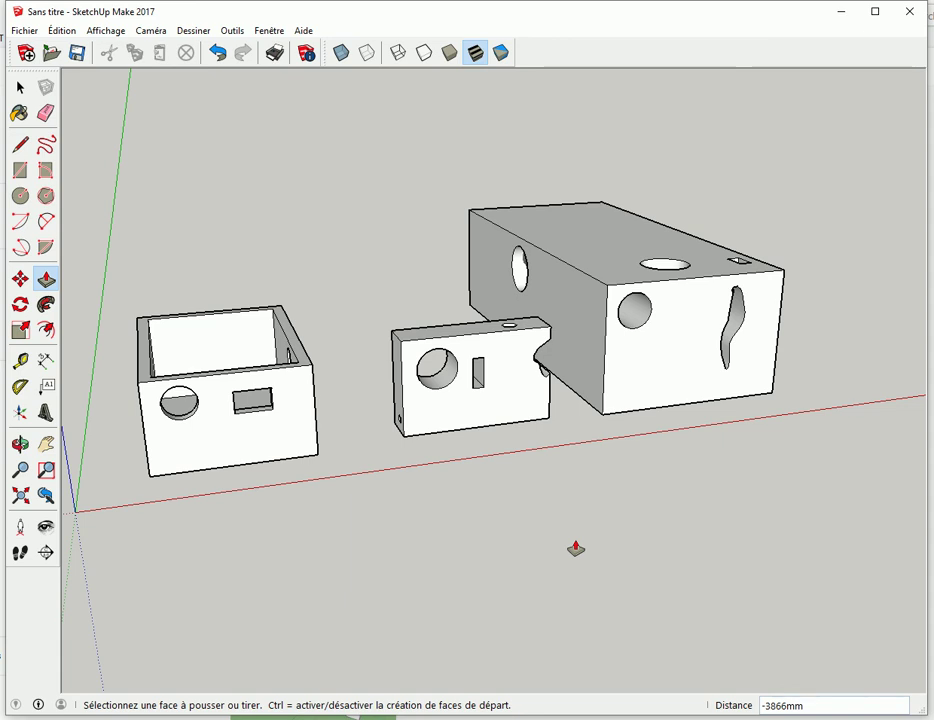
{"action": "scroll", "coordinate": [709, 511], "scroll_direction": "down", "scroll_amount": 2}
{"action": "mouse_move", "coordinate": [709, 511]}
{"action": "middle_mouse_down"}
{"action": "mouse_move", "coordinate": [334, 511]}
{"action": "mouse_move", "coordinate": [321, 532]}
{"action": "middle_mouse_up"}
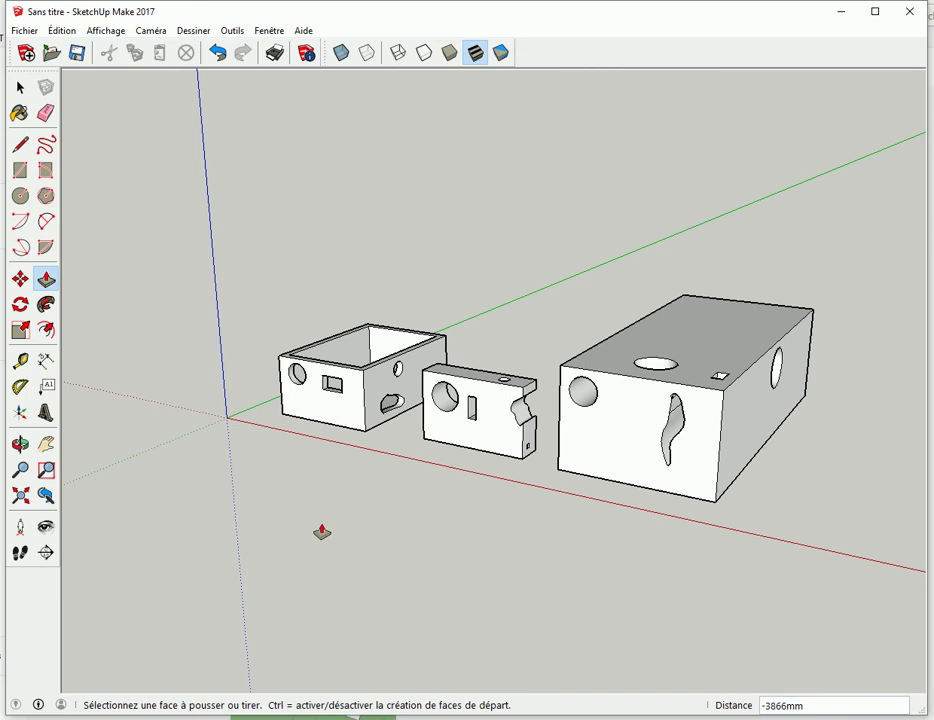